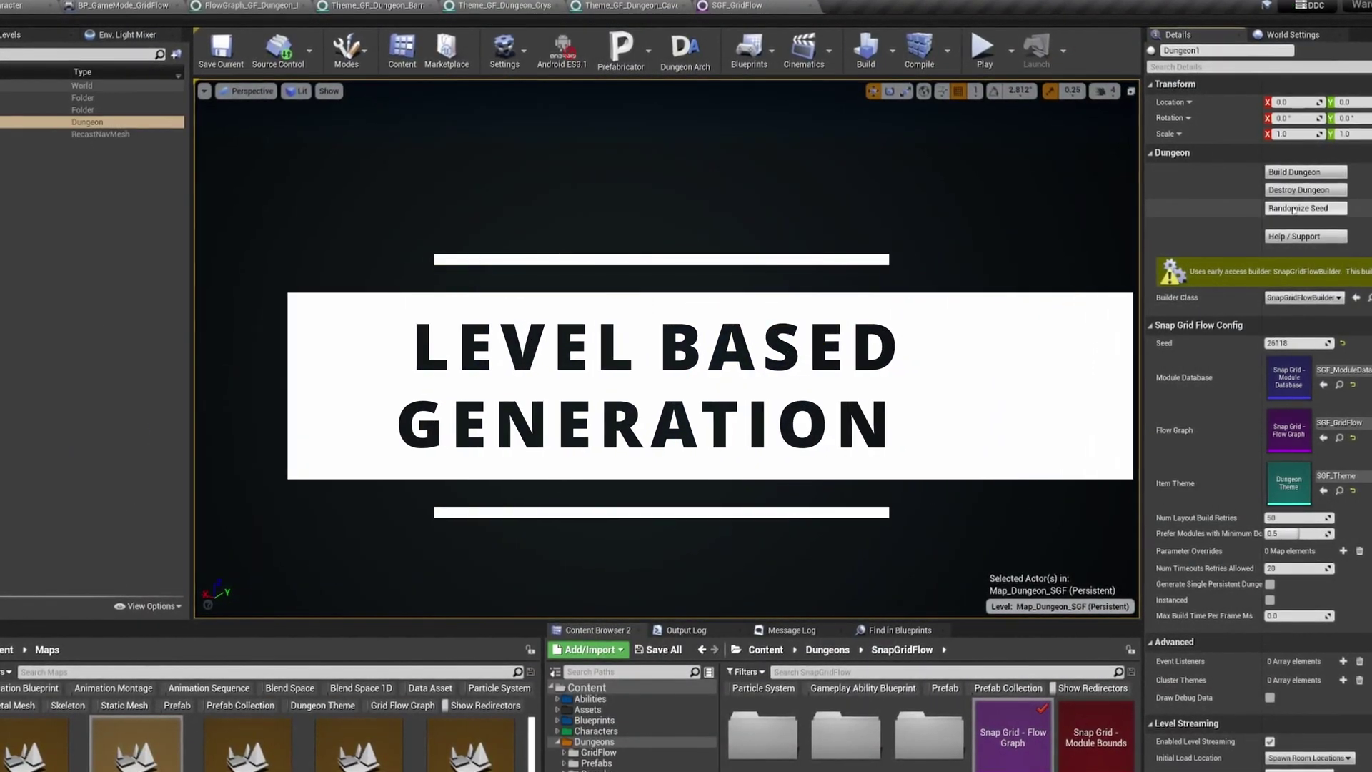
# Step: Generate new dungeon layouts by randomizing the seed of the Snap Grid Flow dungeon three times
pyautogui.click(1294, 208)
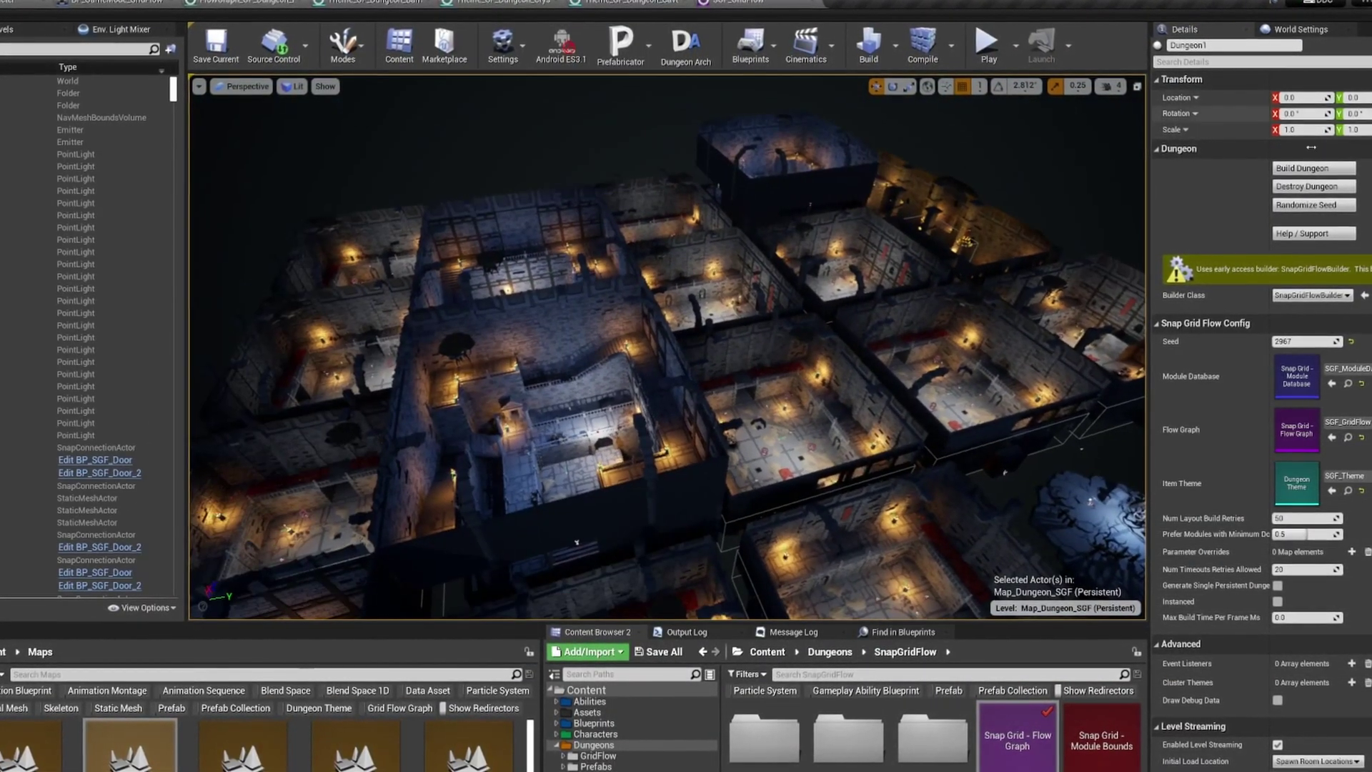
pyautogui.click(1313, 208)
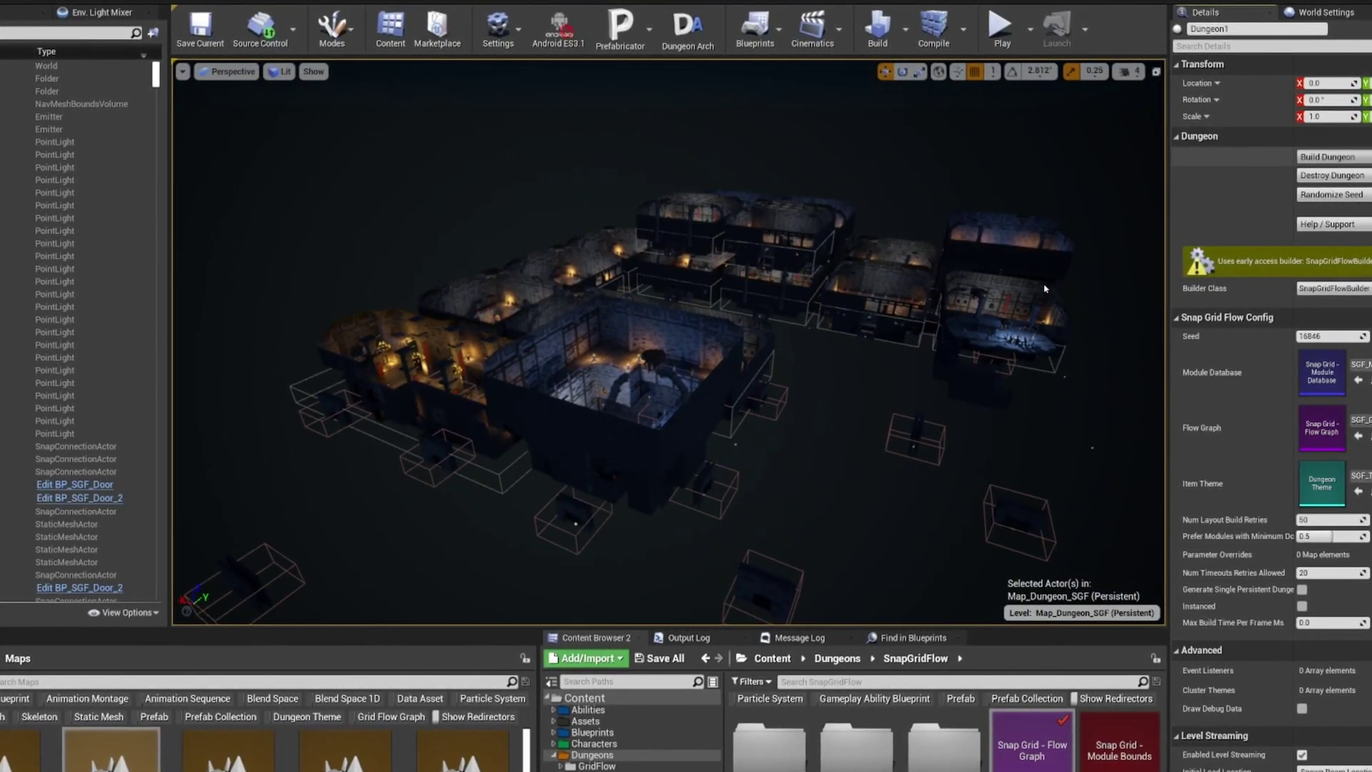
pyautogui.click(1349, 188)
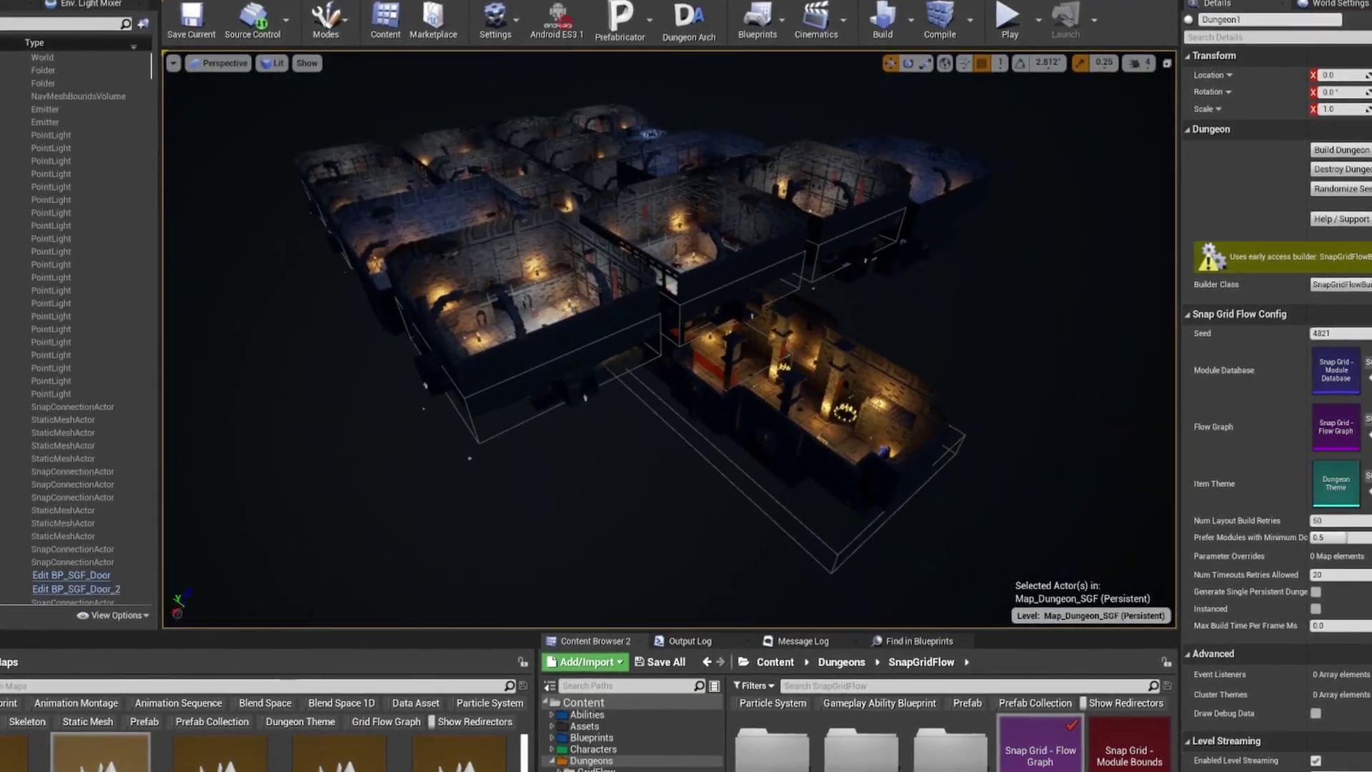
# Step: Move forward through the generated dungeon to look over its rooms
pyautogui.press('w')
pyautogui.moveTo(668, 339); pyautogui.dragTo(582, 350, button='right')
pyautogui.press('w')
pyautogui.press('w')
pyautogui.press('w')
pyautogui.press('w')
pyautogui.press('w')
pyautogui.press('w')
pyautogui.press('w')
pyautogui.press('w')
pyautogui.press('w')
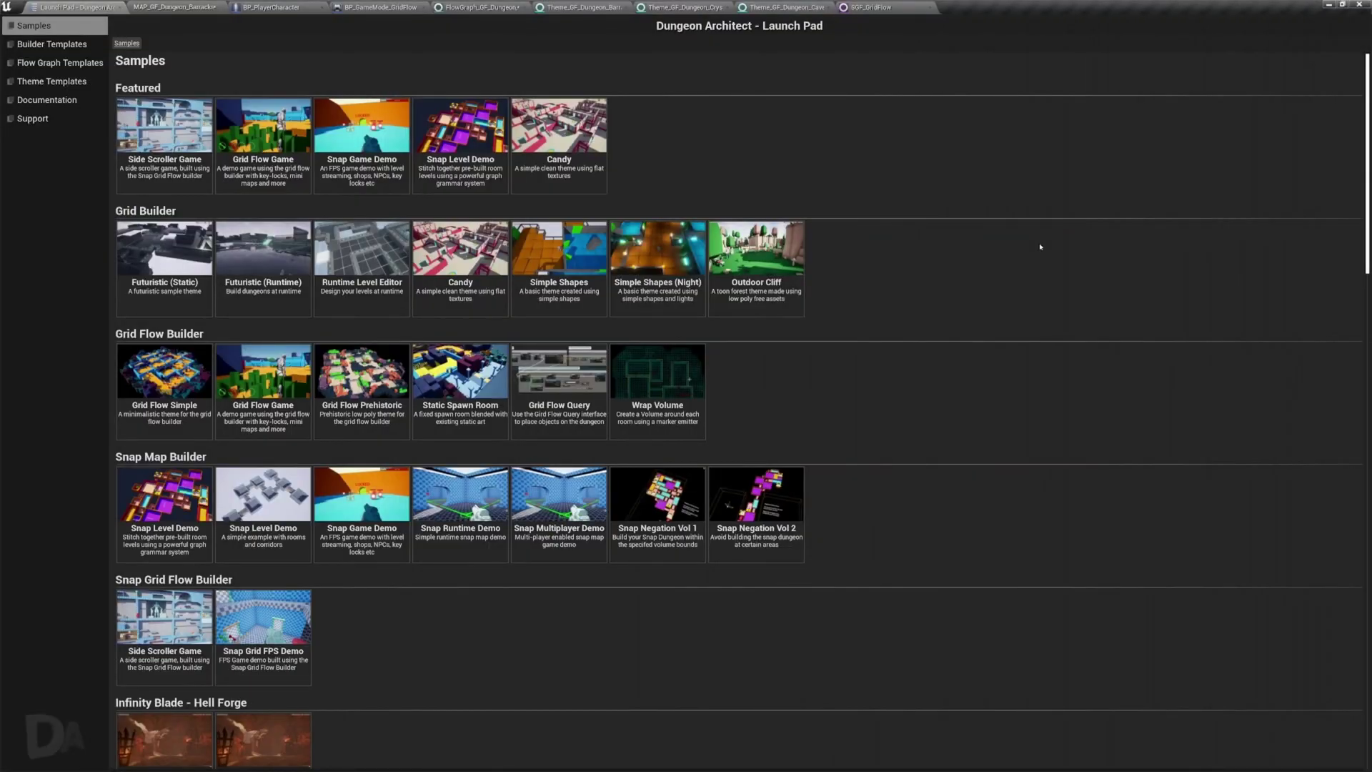
# Step: Look through the sample projects in the Dungeon Architect Launch Pad, from the Featured section down to Landscape Transformer
pyautogui.scroll(-3, 1040, 247)
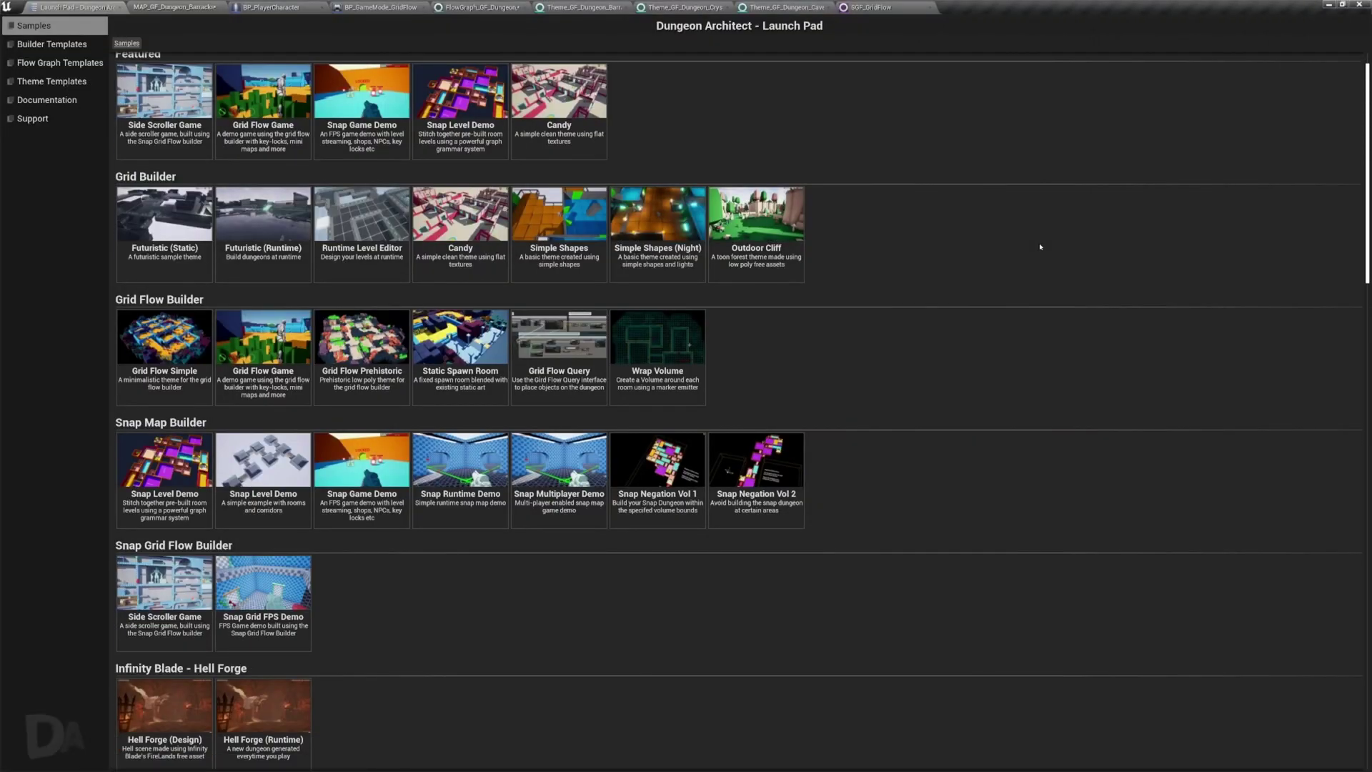
pyautogui.scroll(-3, 1040, 247)
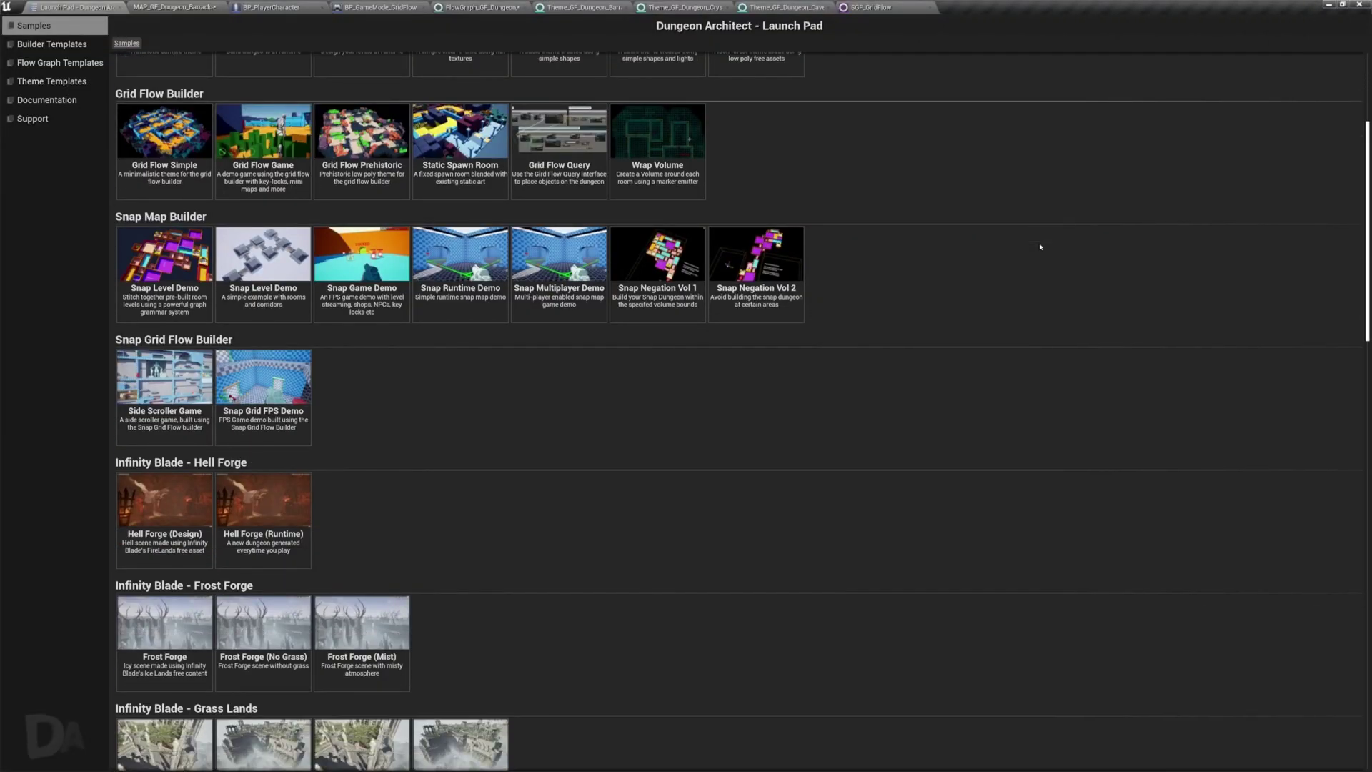
pyautogui.scroll(-5, 1040, 246)
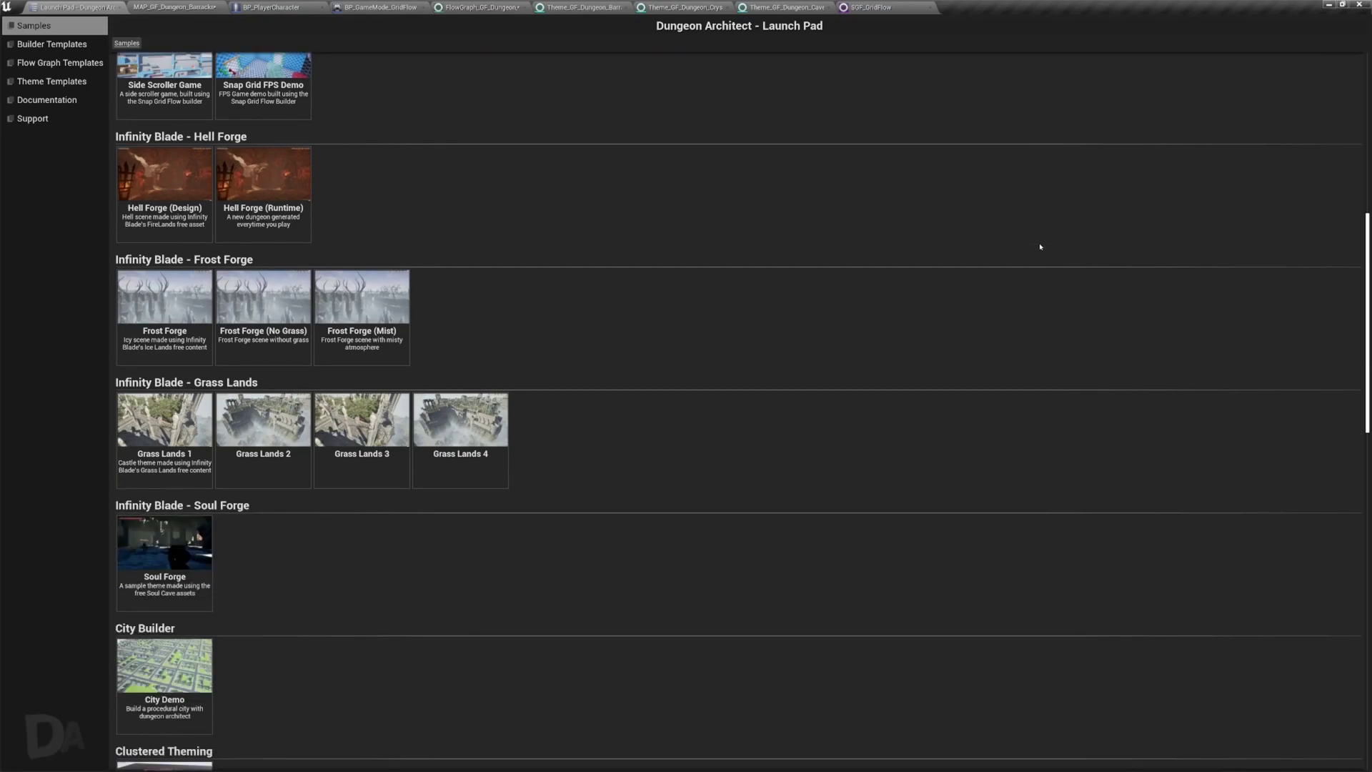
pyautogui.scroll(-7, 1041, 247)
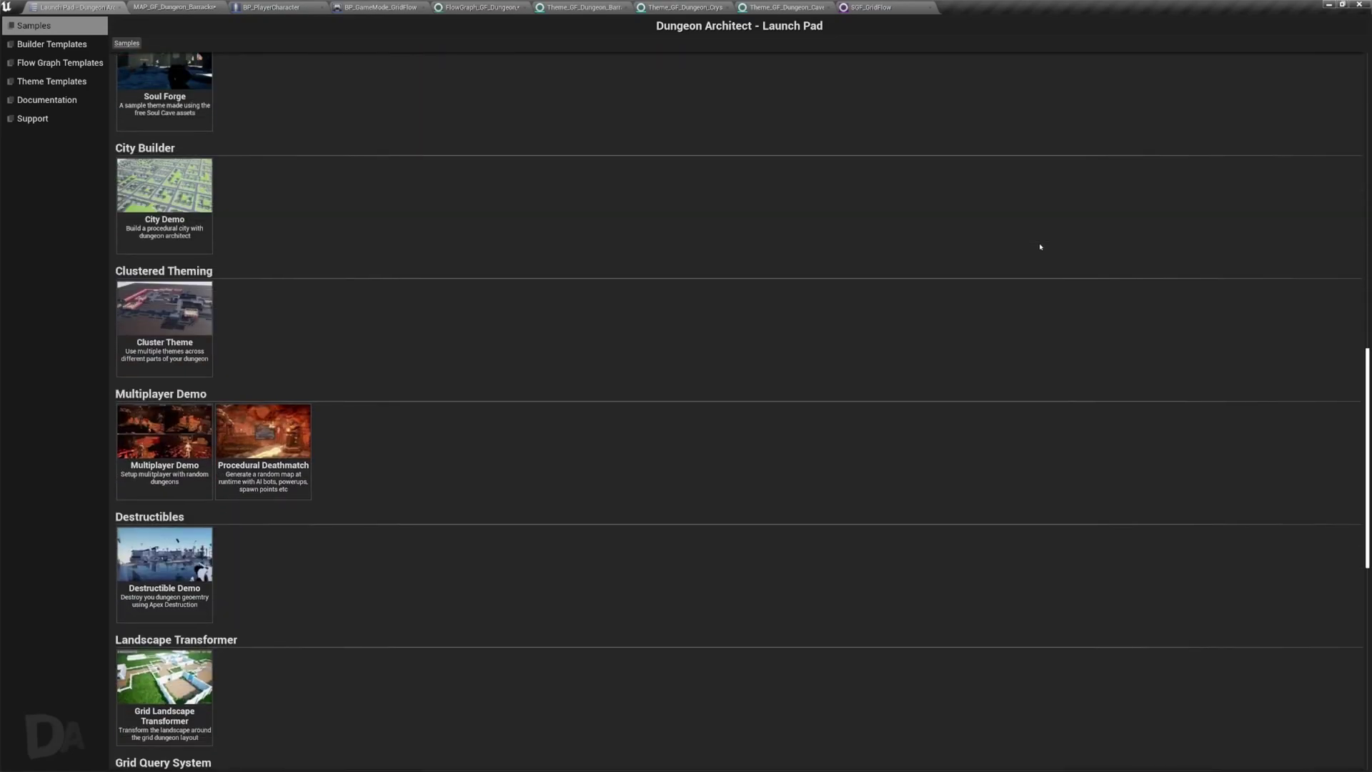
pyautogui.scroll(-4, 1040, 247)
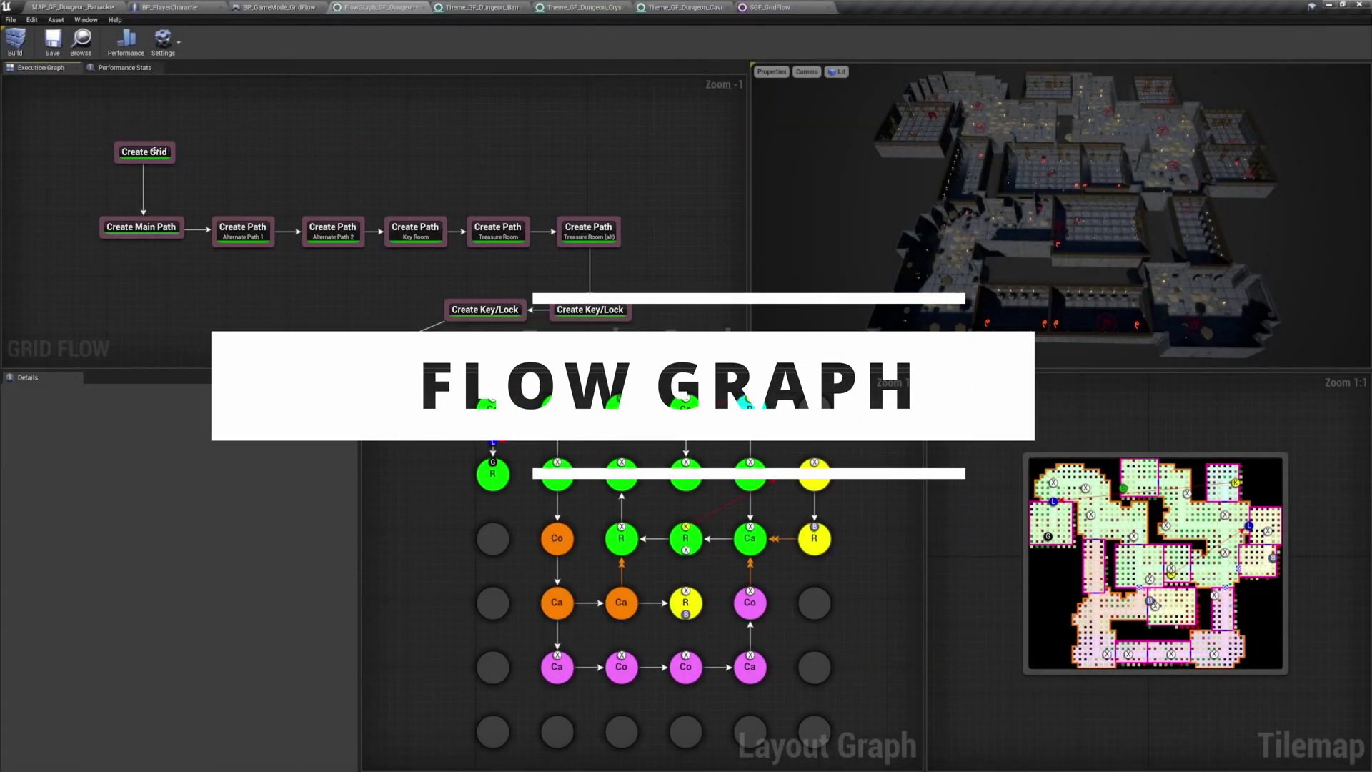
# Step: Inspect the grid, main path, alternate path and key/lock stages of the flow graph in the layout preview
pyautogui.click(154, 150)
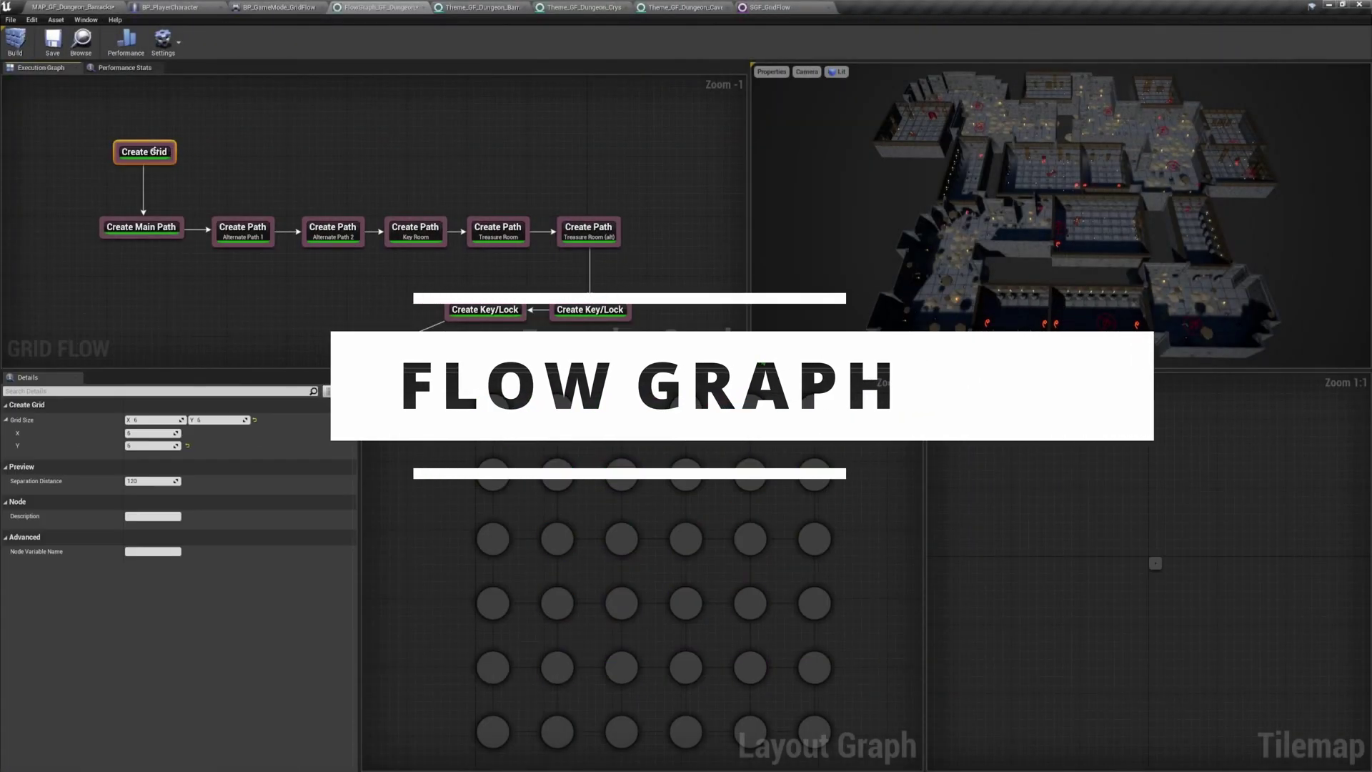
pyautogui.click(144, 228)
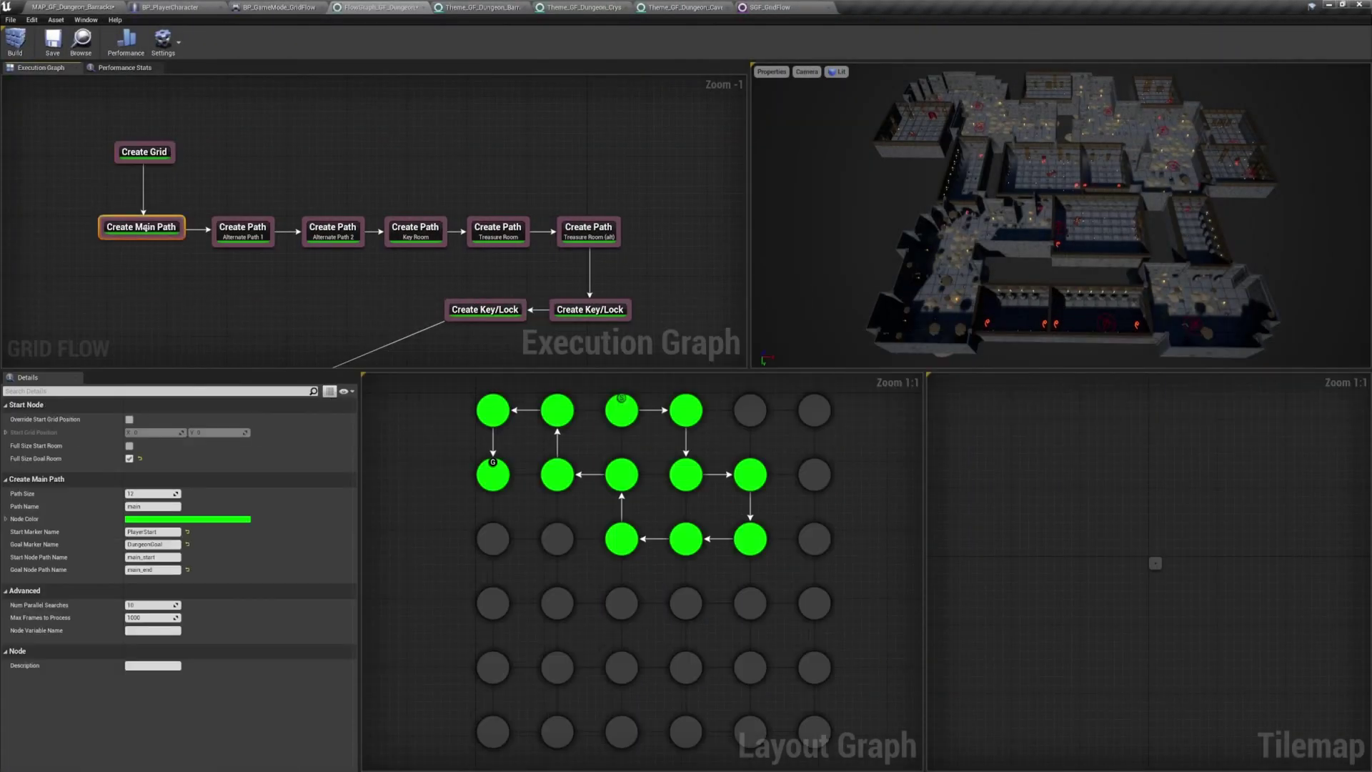
pyautogui.click(253, 234)
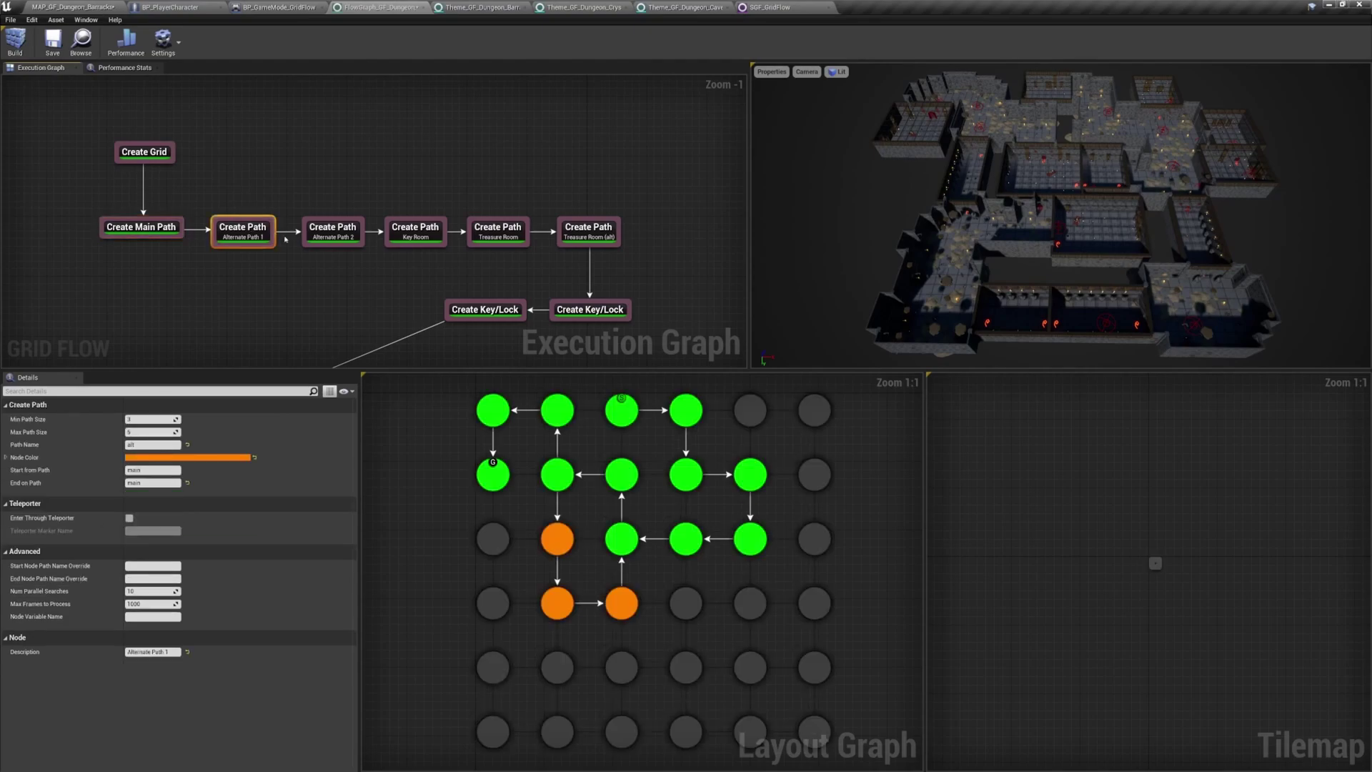
pyautogui.click(361, 240)
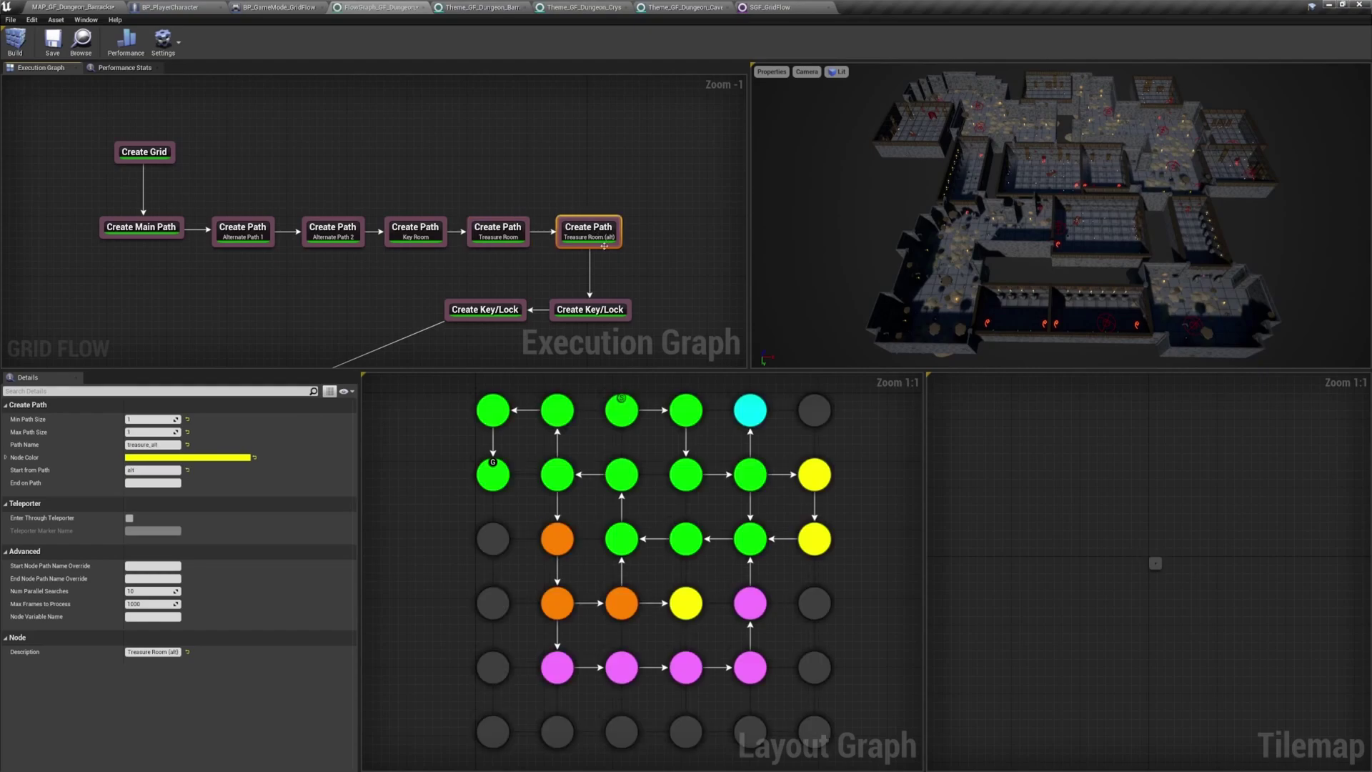
pyautogui.click(602, 309)
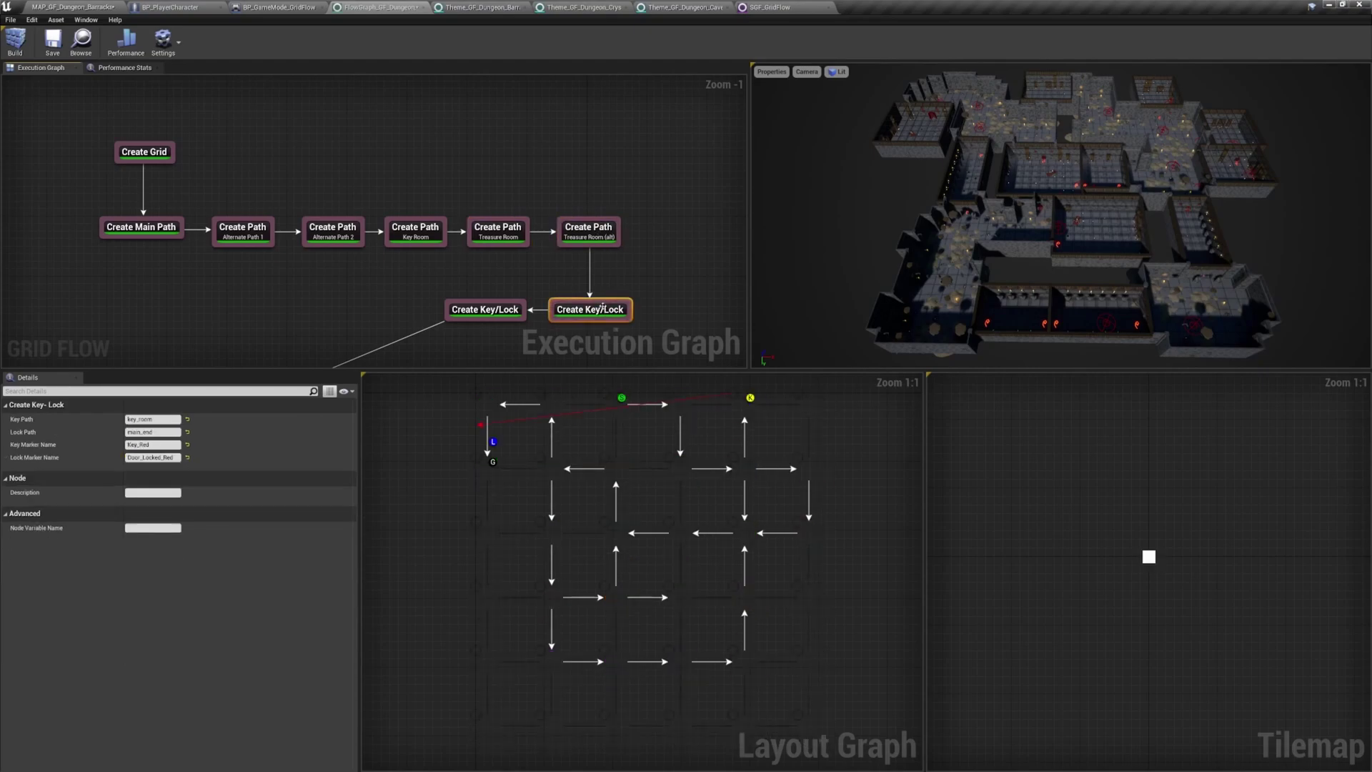
pyautogui.click(484, 309)
# Step: Inspect the Spawn Items, Finalize Graph and Merge Tilemaps stages of the flow graph
pyautogui.scroll(-2, 392, 300)
pyautogui.moveTo(382, 297); pyautogui.dragTo(367, 221, button='right')
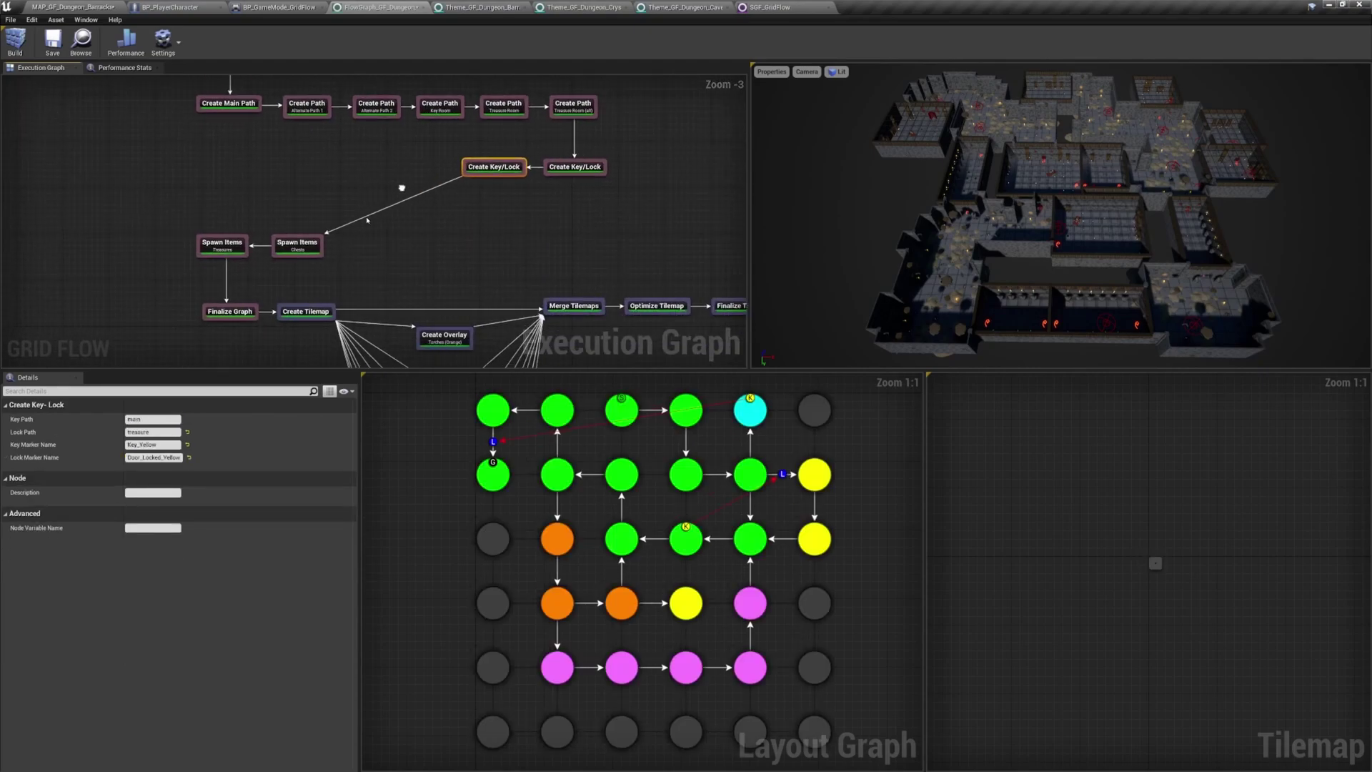
pyautogui.click(306, 246)
pyautogui.click(241, 248)
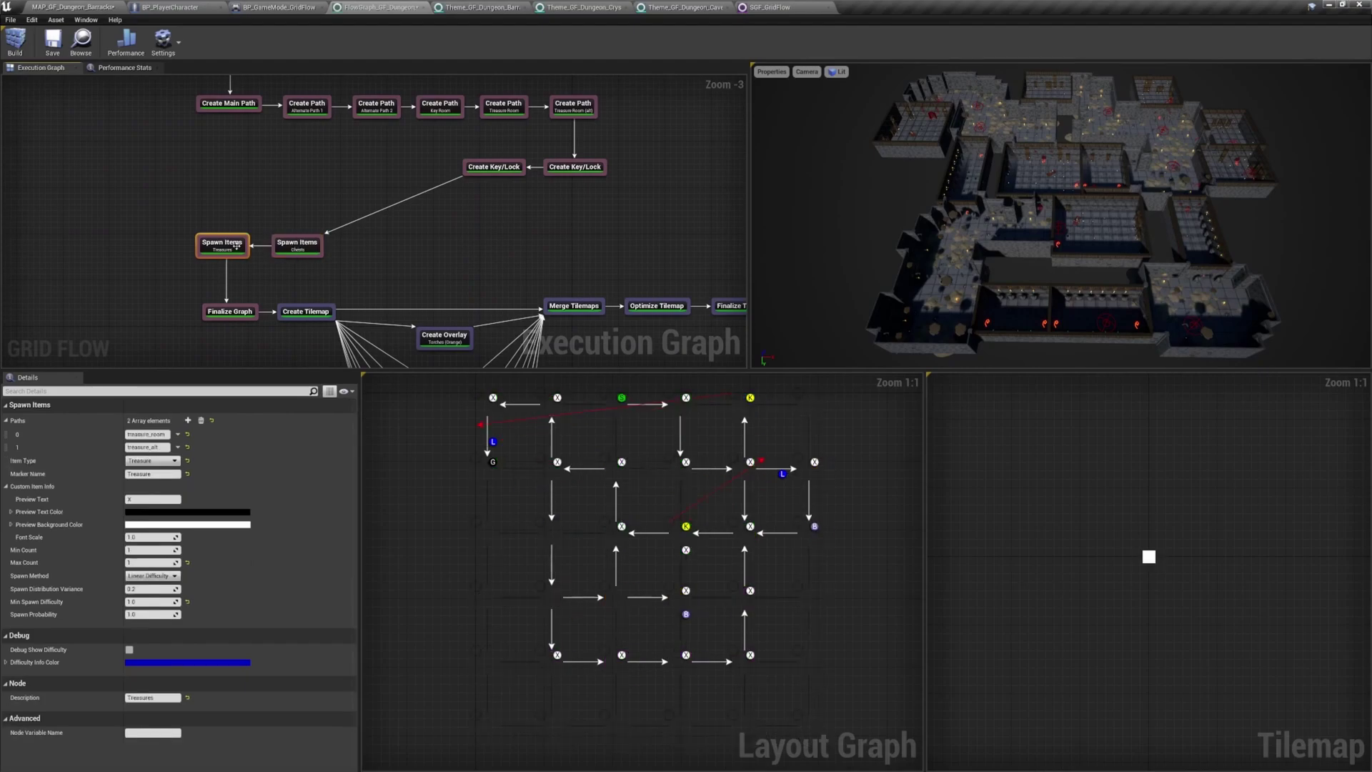
pyautogui.click(243, 311)
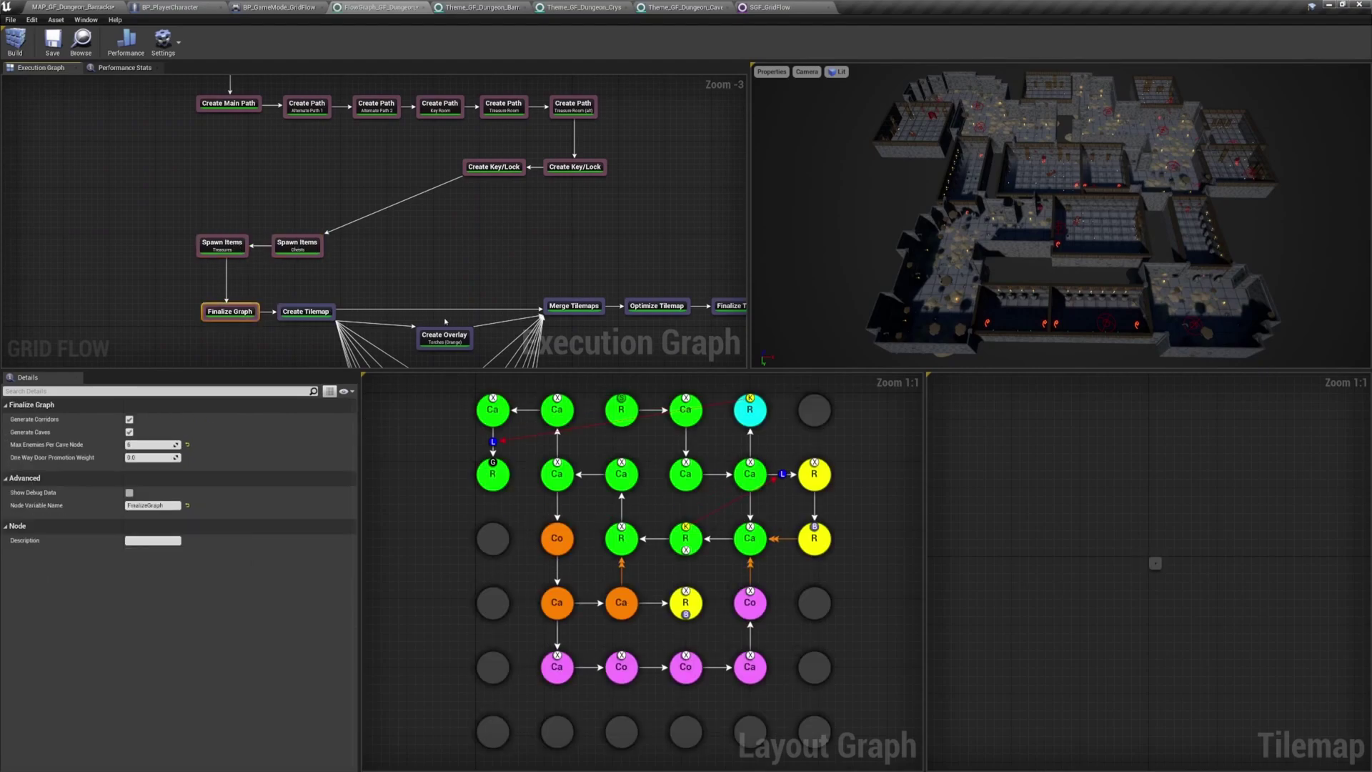
pyautogui.click(571, 303)
# Step: Review the settings of the Finalize Graph, Create Tilemap and Create Main Path nodes
pyautogui.moveTo(539, 293); pyautogui.dragTo(461, 243, button='right')
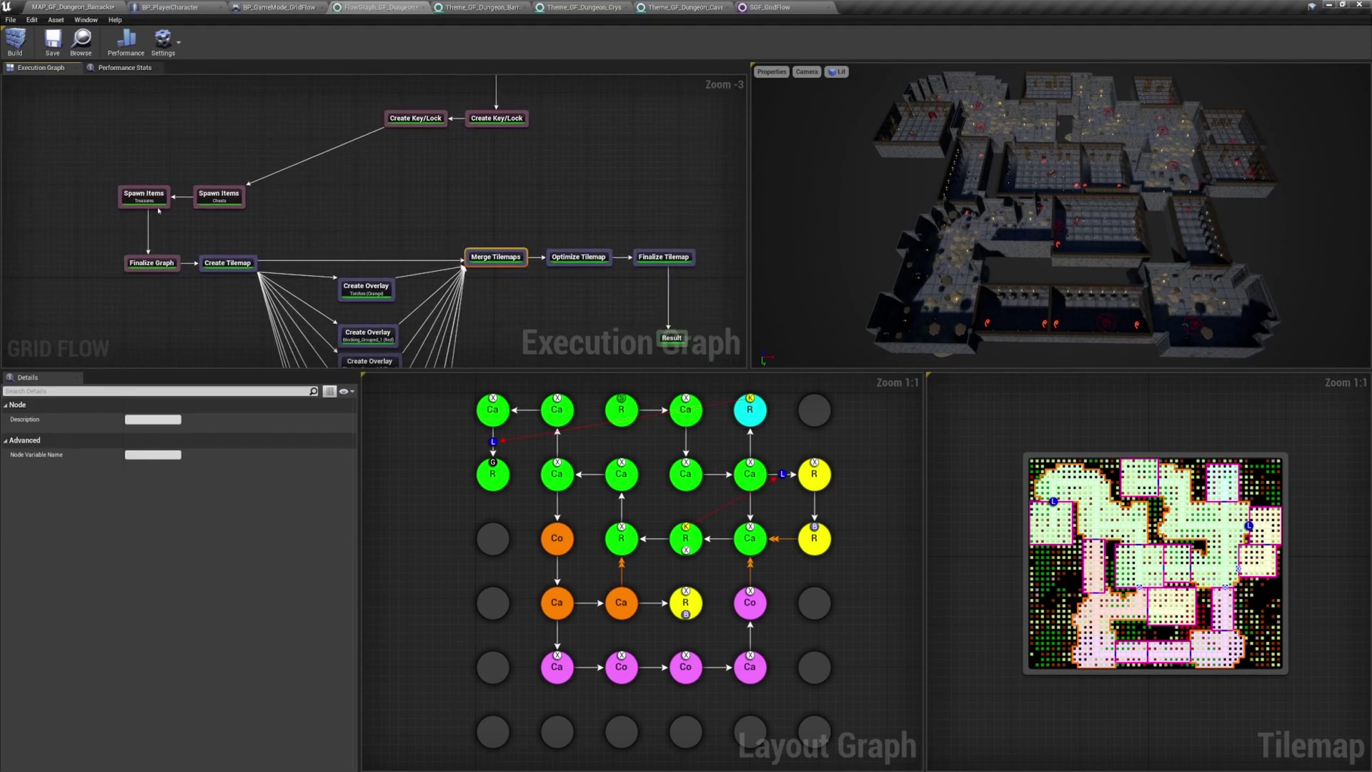
pyautogui.moveTo(159, 211); pyautogui.dragTo(172, 236, button='right')
pyautogui.click(165, 286)
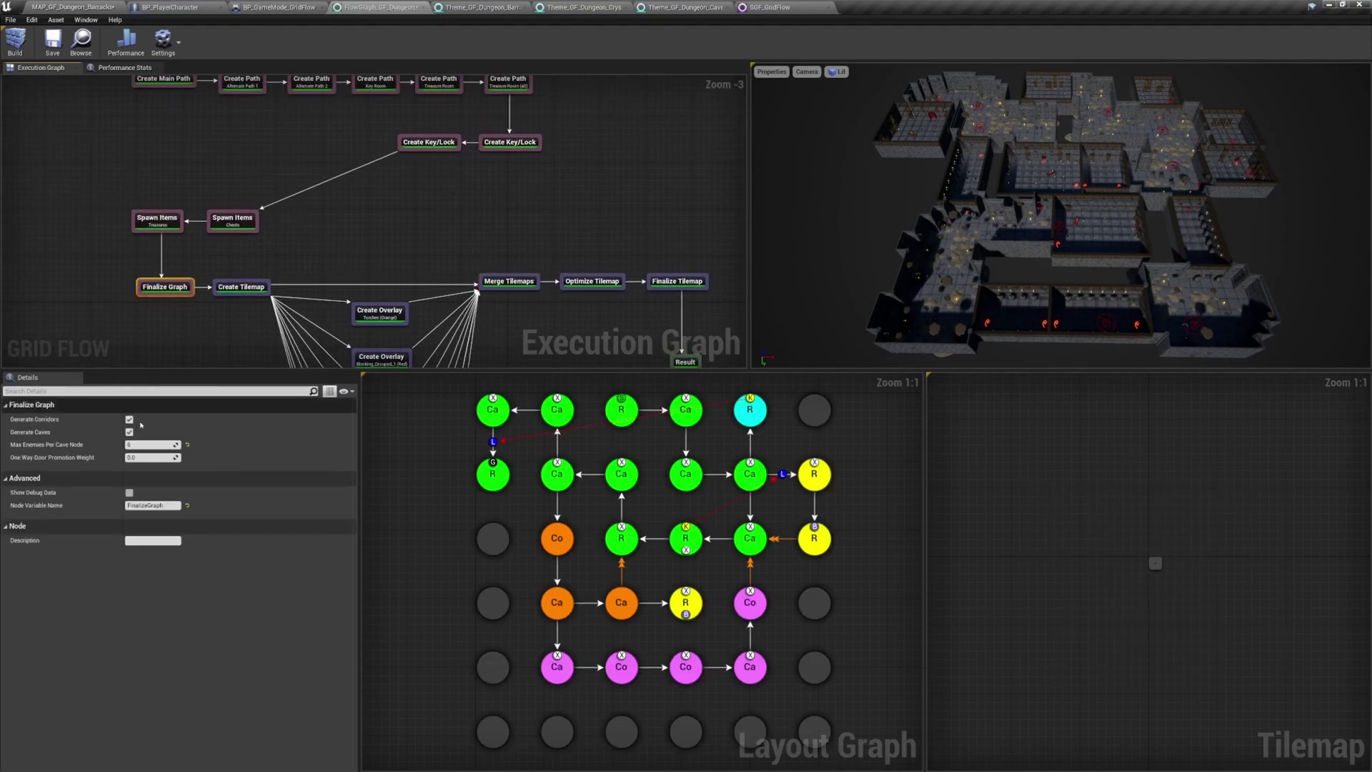
pyautogui.click(236, 288)
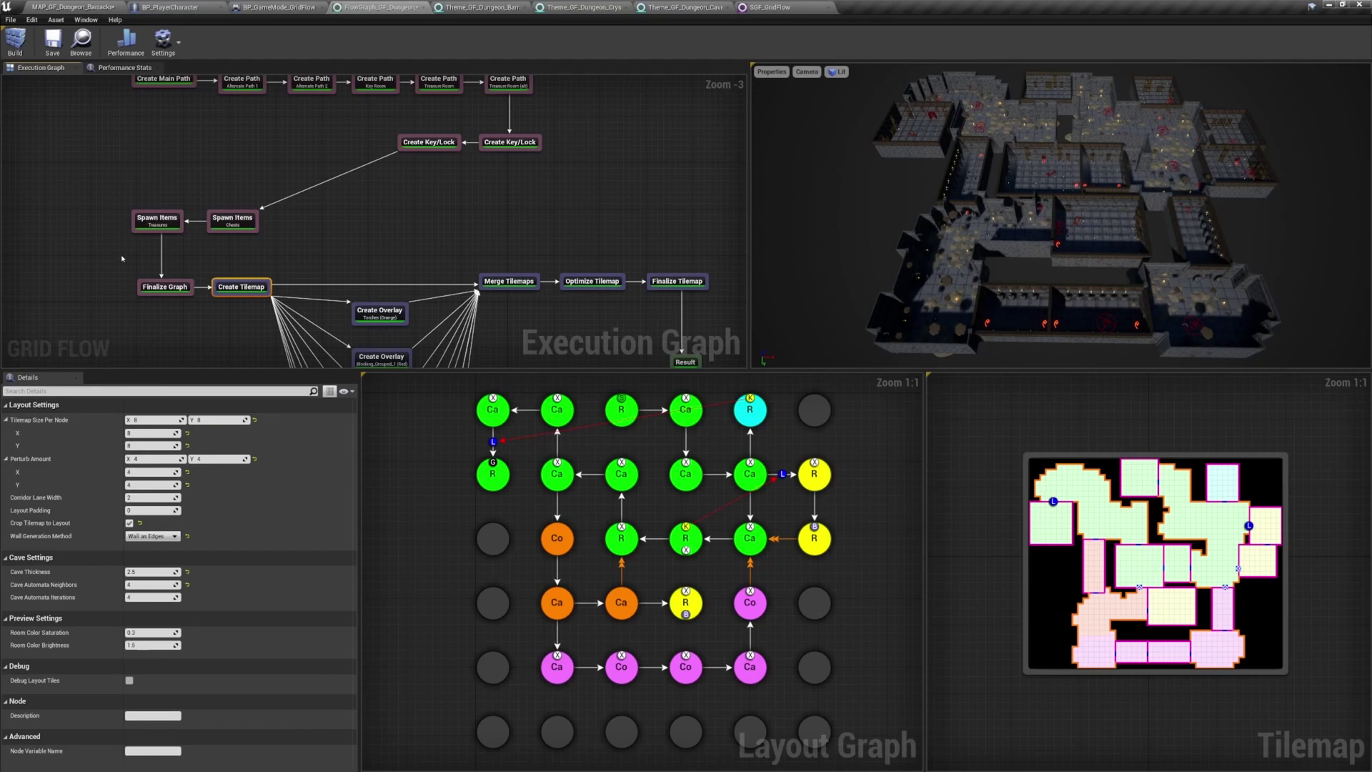
pyautogui.moveTo(110, 202); pyautogui.dragTo(118, 293, button='right')
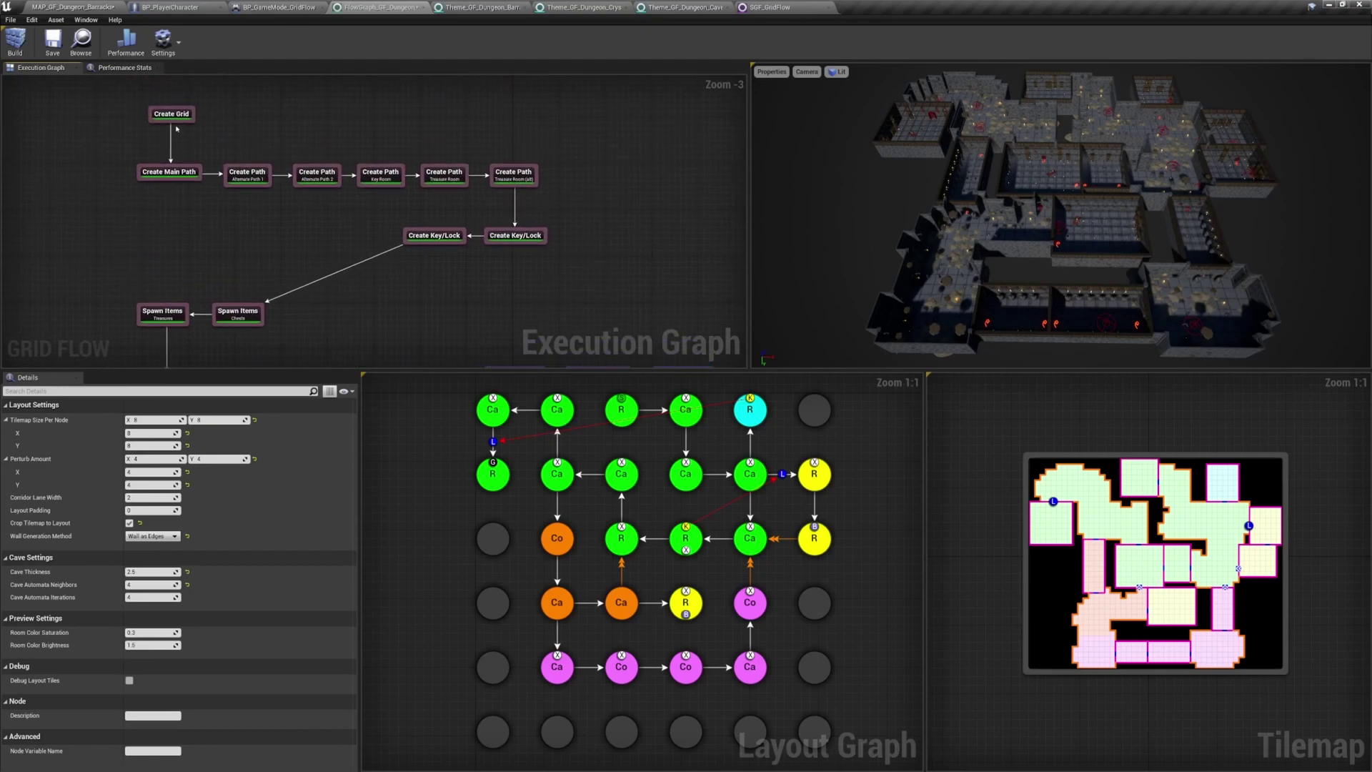
pyautogui.click(166, 172)
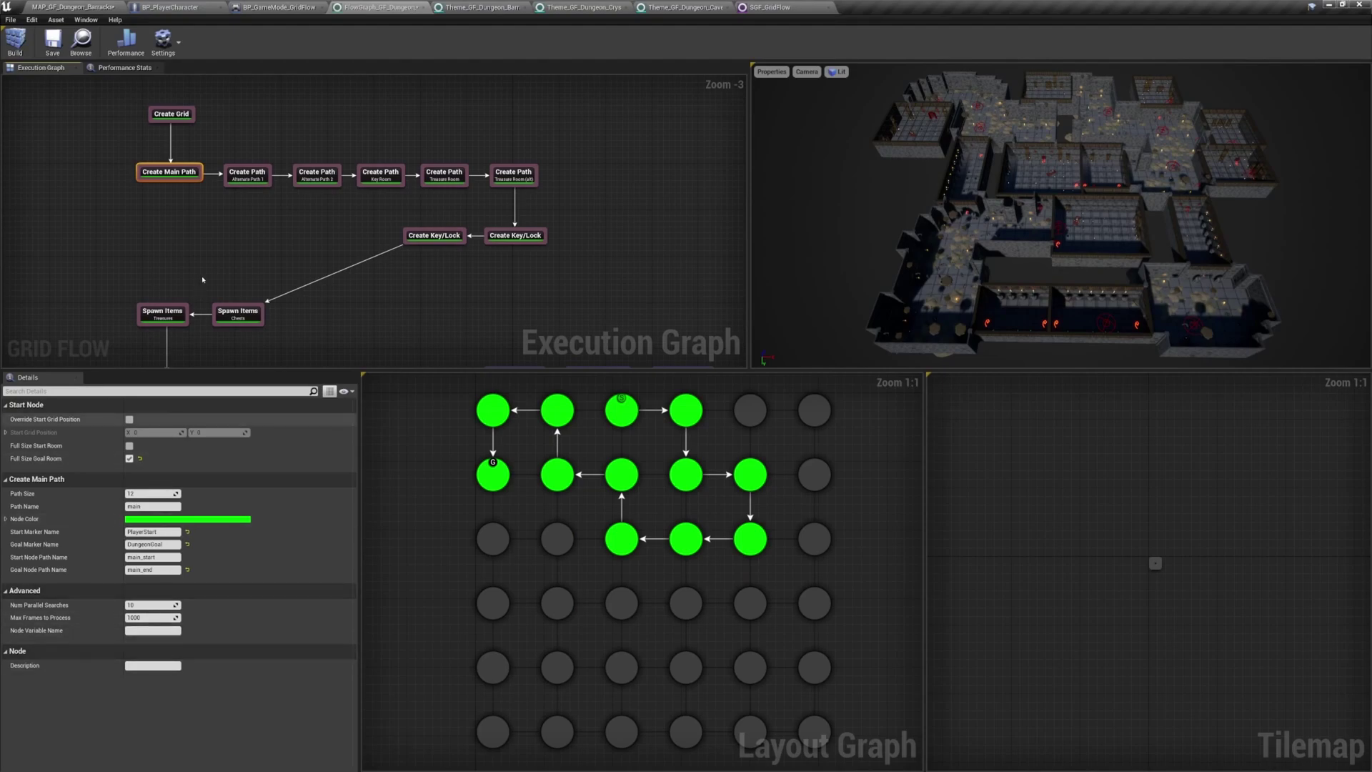
# Step: Inspect the Create Overlay nodes between Create Tilemap and Merge Tilemaps, including the Blocking_Grouped overlays
pyautogui.scroll(-2, 202, 279)
pyautogui.moveTo(251, 312); pyautogui.dragTo(208, 197, button='right')
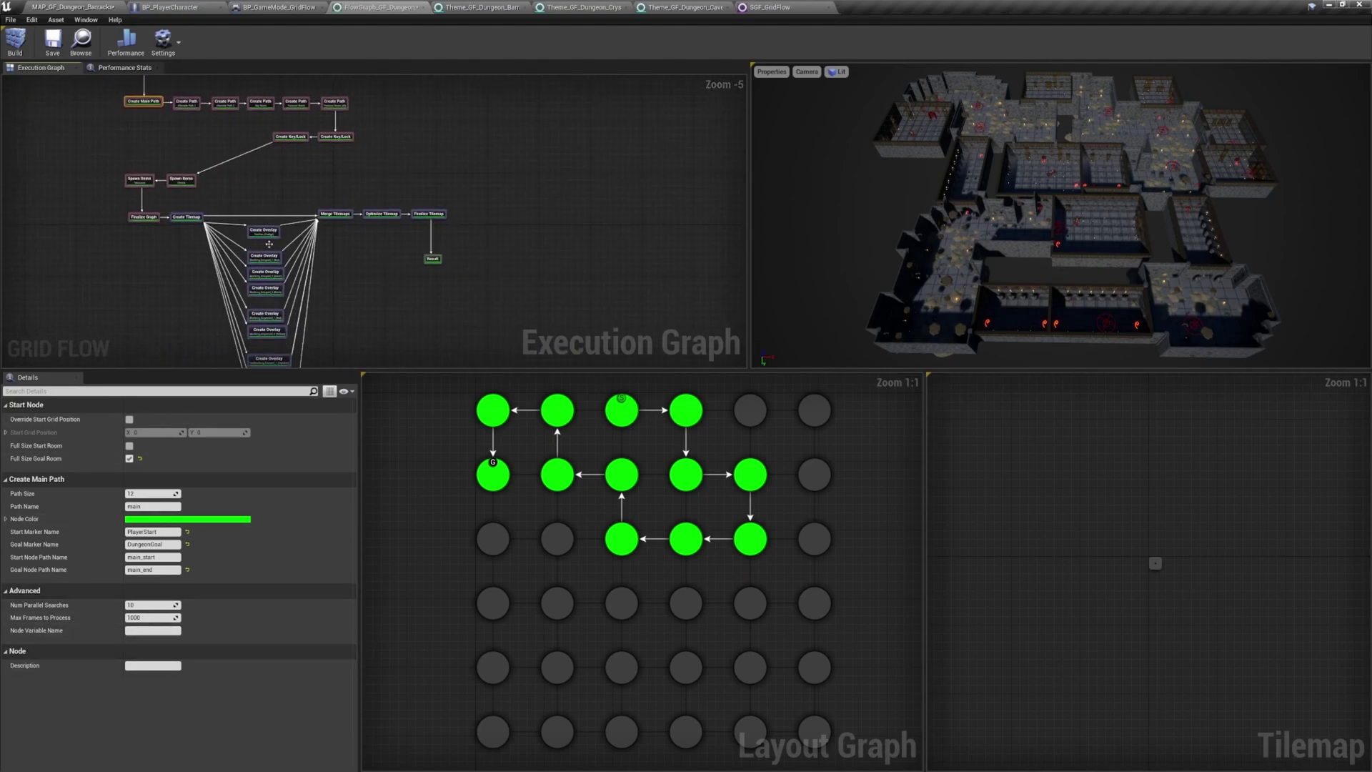
pyautogui.click(264, 256)
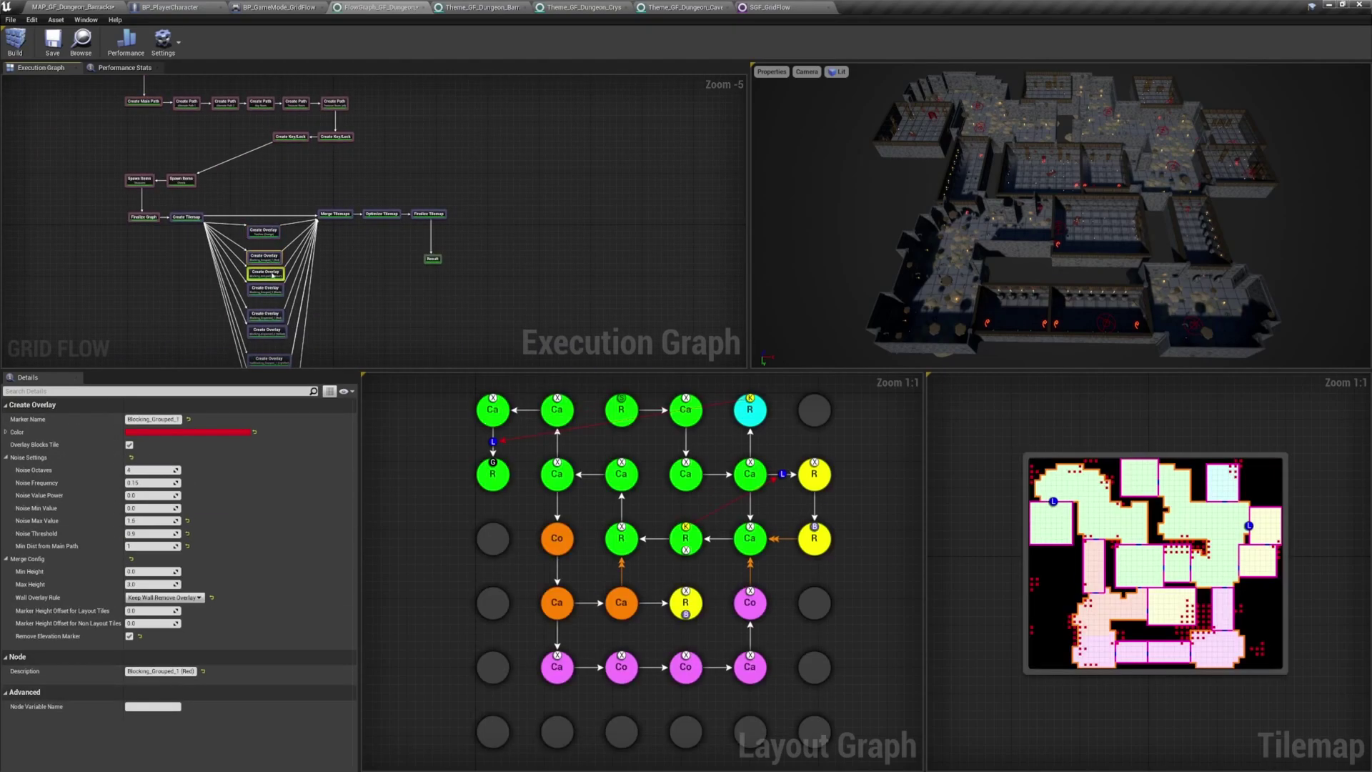
pyautogui.click(275, 290)
pyautogui.click(275, 291)
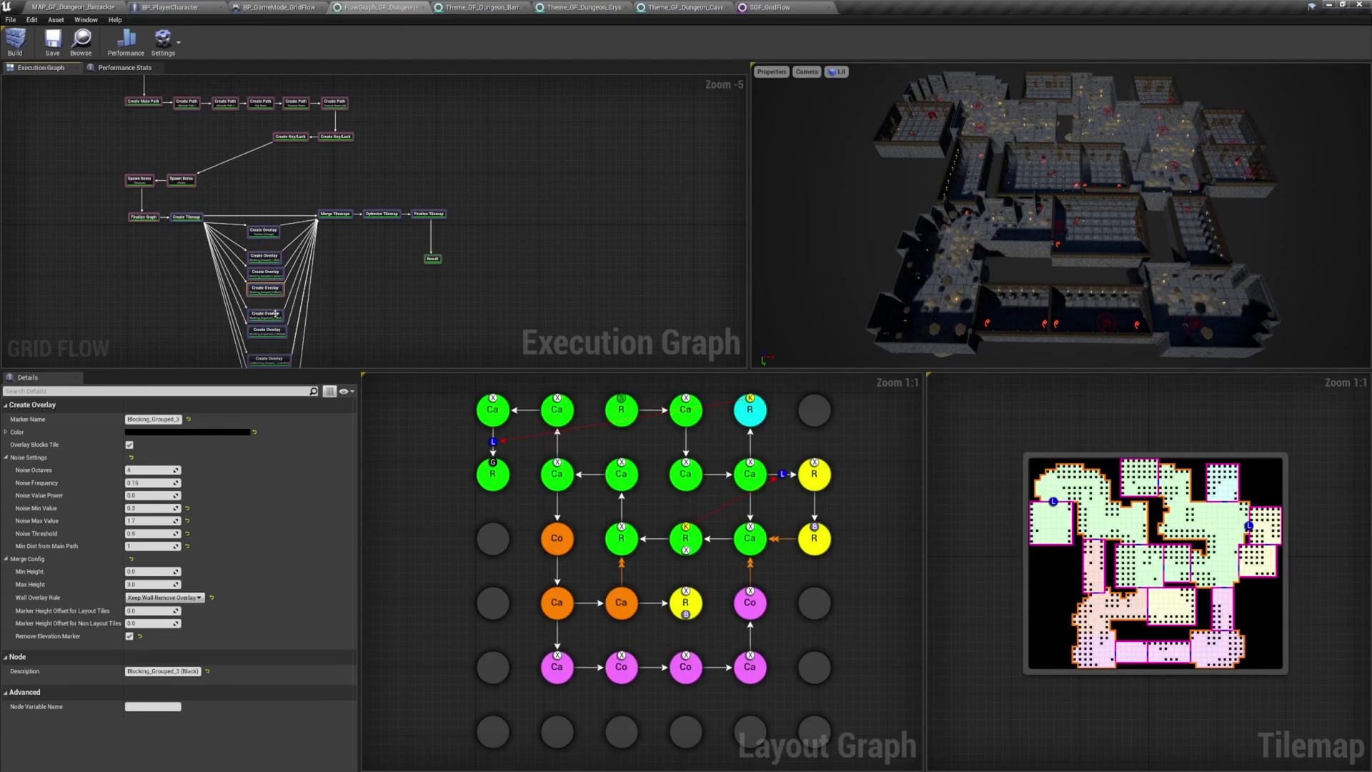
pyautogui.click(275, 331)
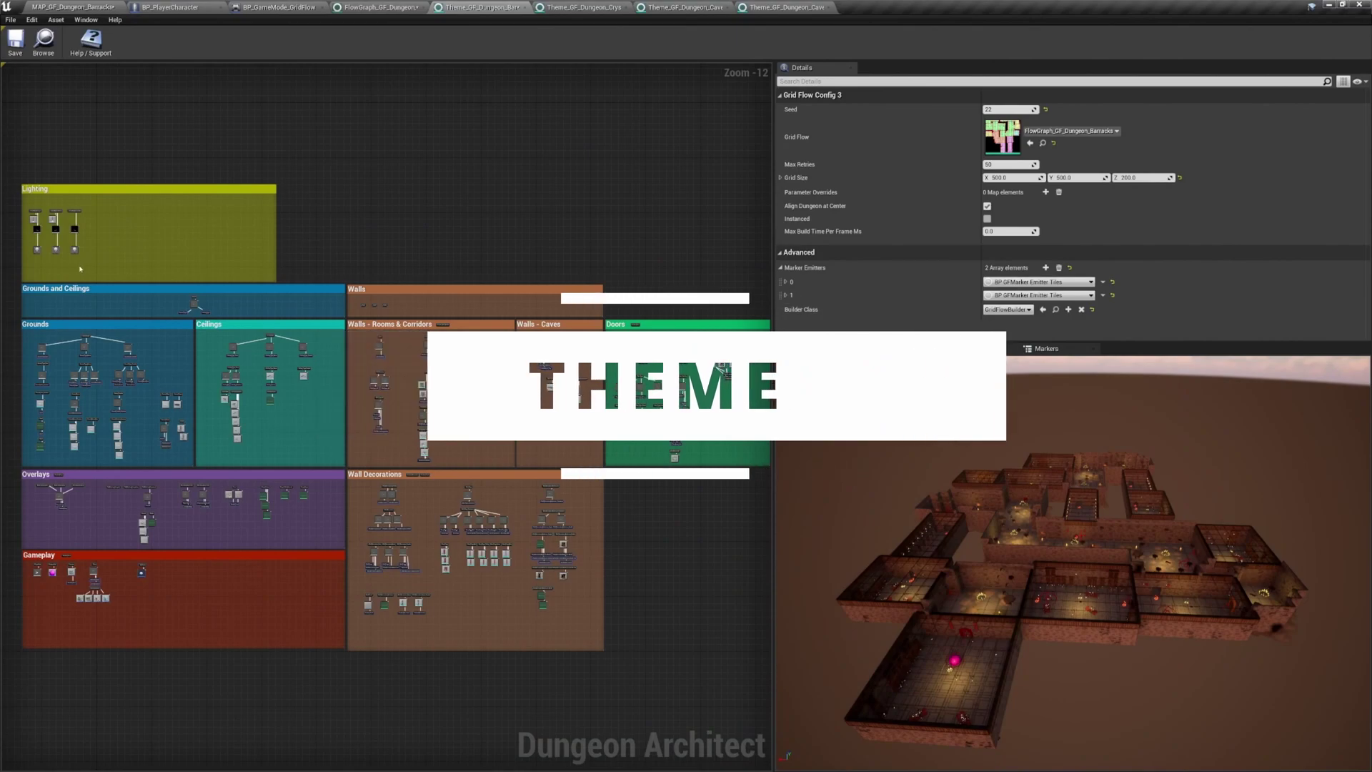
# Step: Highlight the placements of the Ground, Wall and CaveFence markers in the barracks theme's dungeon preview
pyautogui.scroll(9, 80, 268)
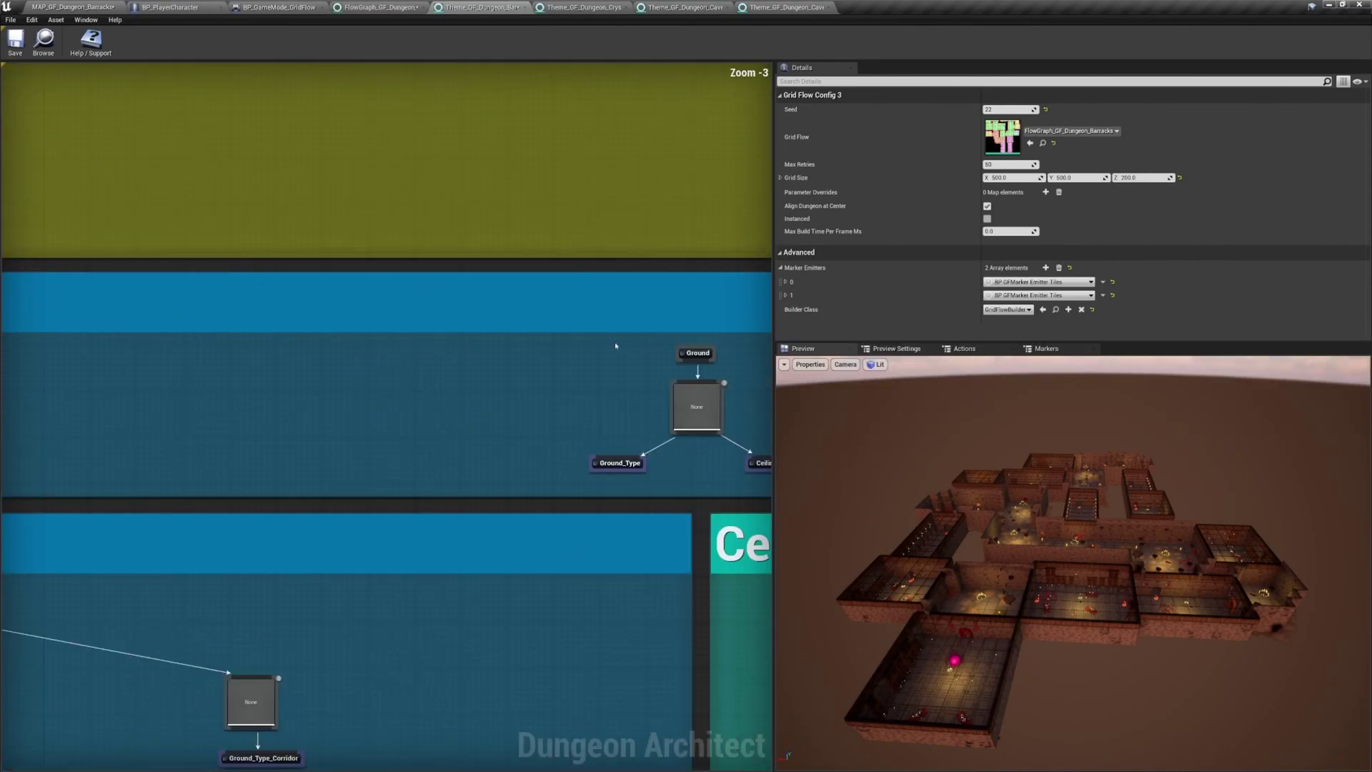
pyautogui.click(699, 351)
pyautogui.scroll(-2, 336, 343)
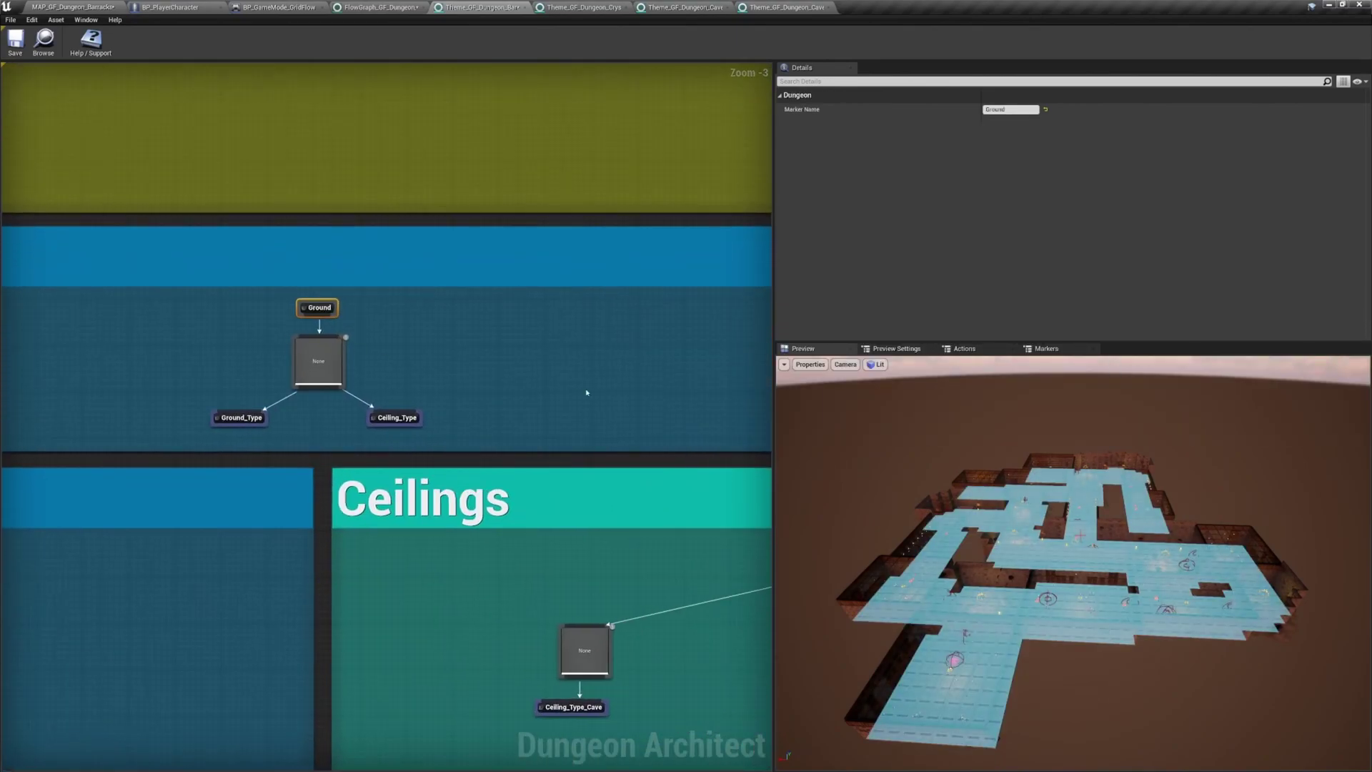
pyautogui.moveTo(659, 422)
pyautogui.mouseDown(button='right')
pyautogui.moveTo(423, 398)
pyautogui.moveTo(562, 396)
pyautogui.mouseUp(button='right')
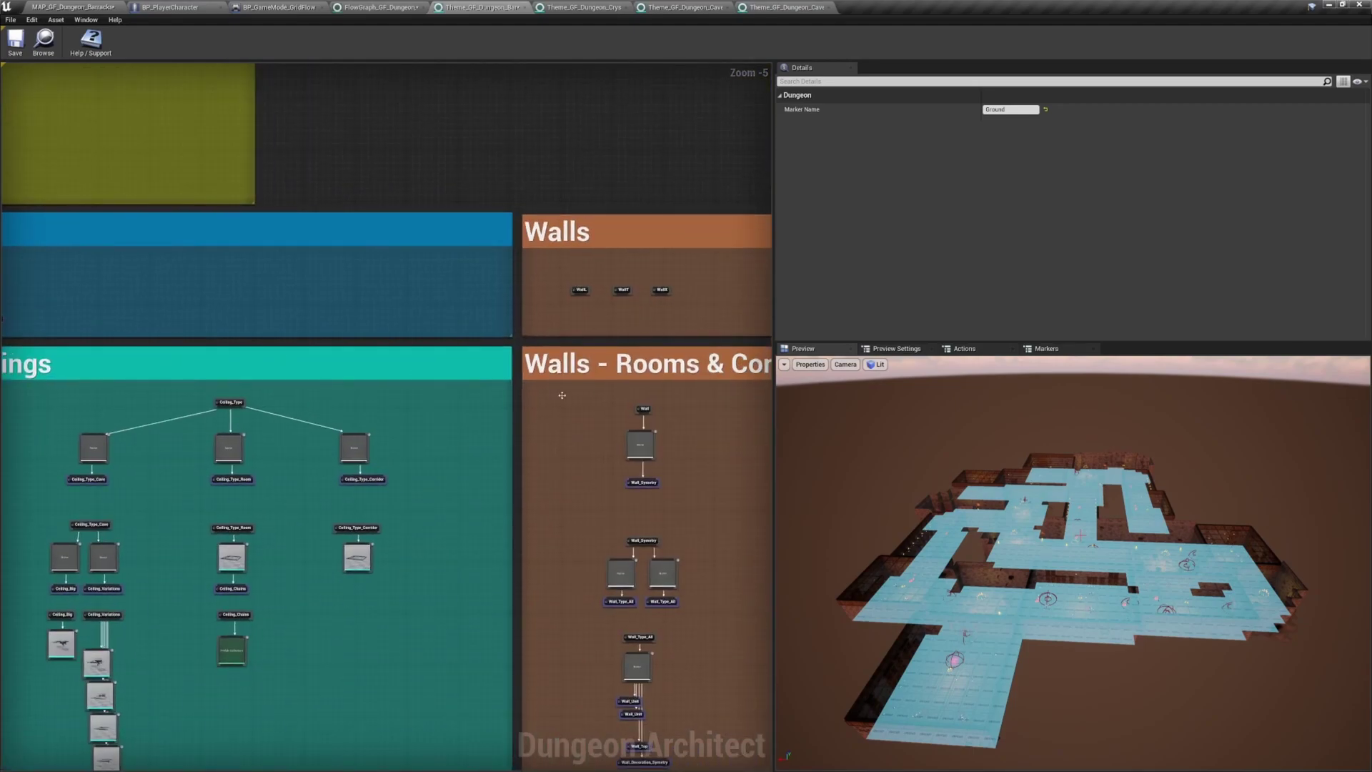
pyautogui.click(644, 409)
pyautogui.moveTo(643, 409); pyautogui.dragTo(190, 402, button='right')
pyautogui.moveTo(502, 398); pyautogui.dragTo(355, 398, button='right')
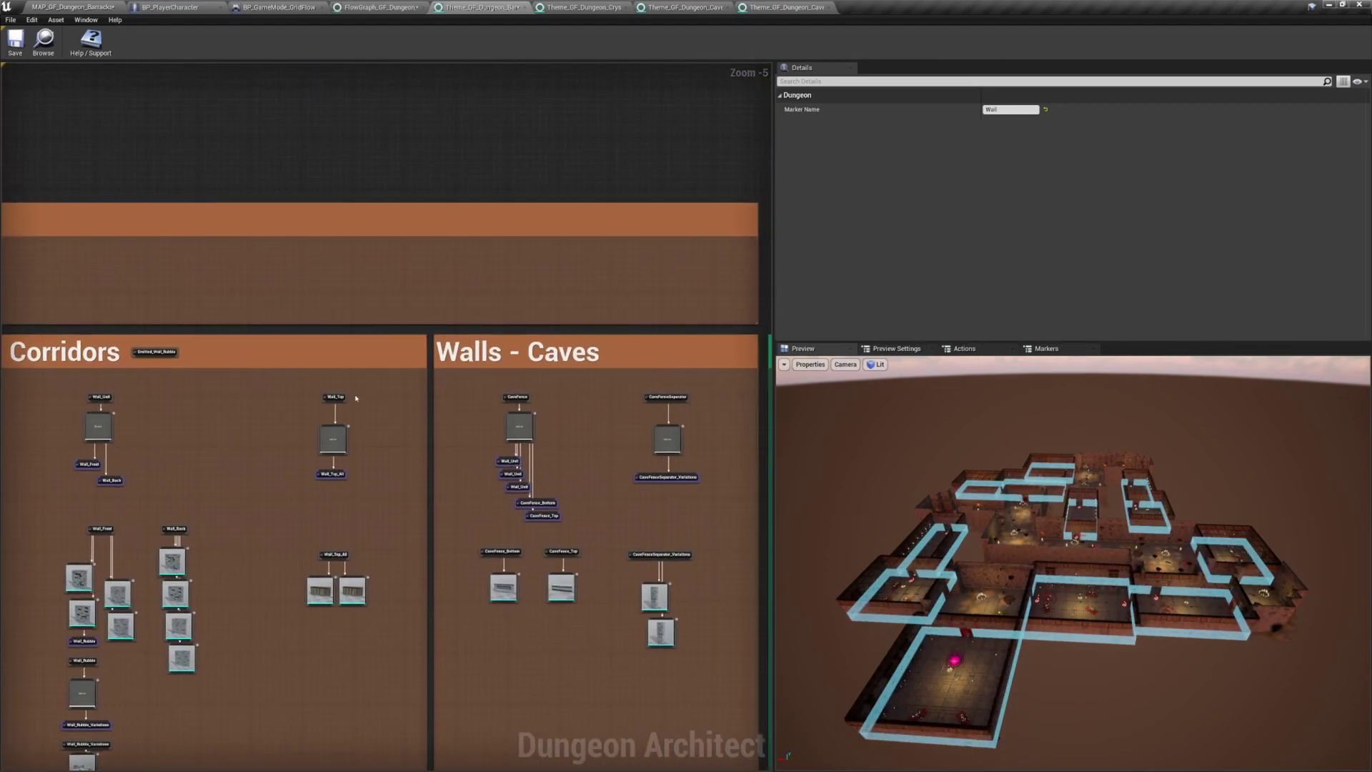
pyautogui.click(519, 399)
pyautogui.scroll(-4, 294, 446)
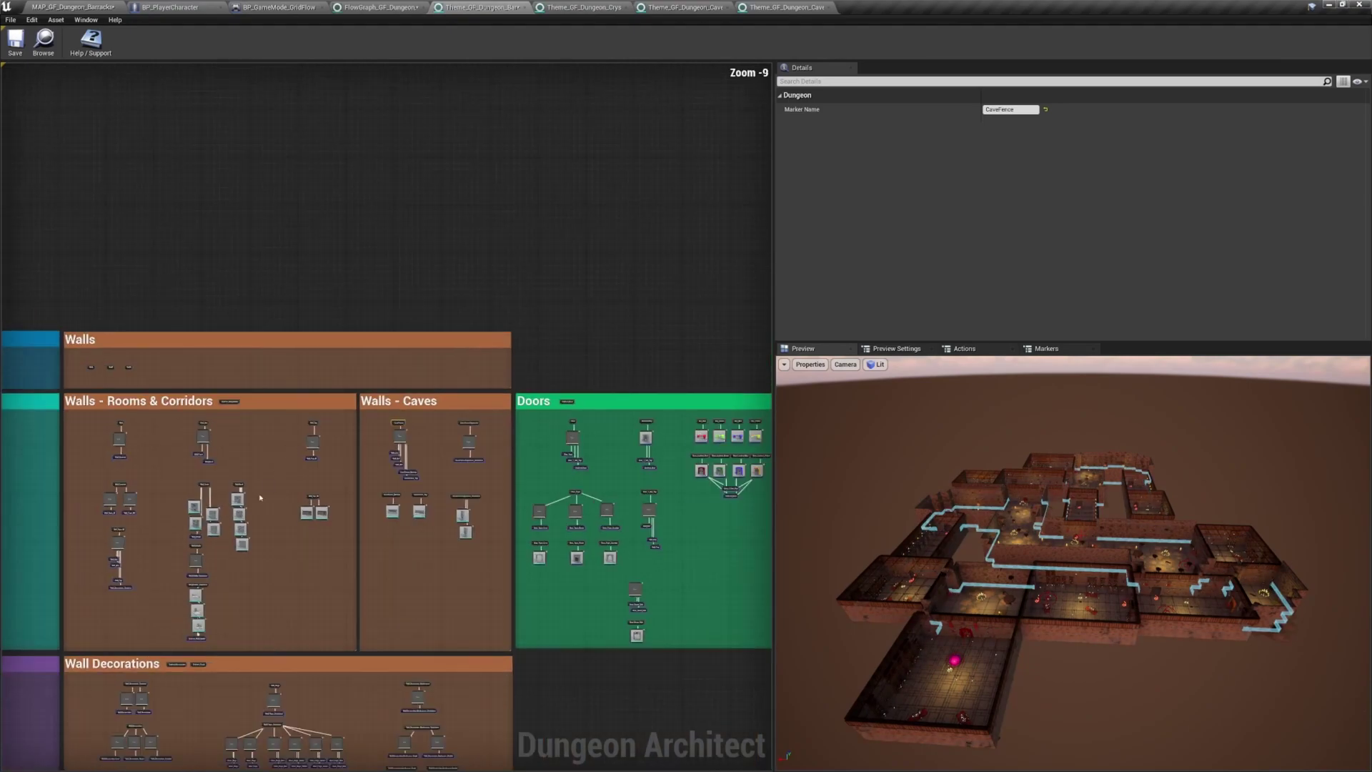
# Step: Examine the selection logic of the node fed by the Blocking_Grouped markers in the theme's Overlays section
pyautogui.moveTo(292, 446)
pyautogui.mouseDown(button='right')
pyautogui.moveTo(405, 406)
pyautogui.moveTo(766, 188)
pyautogui.mouseUp(button='right')
pyautogui.scroll(4, 306, 382)
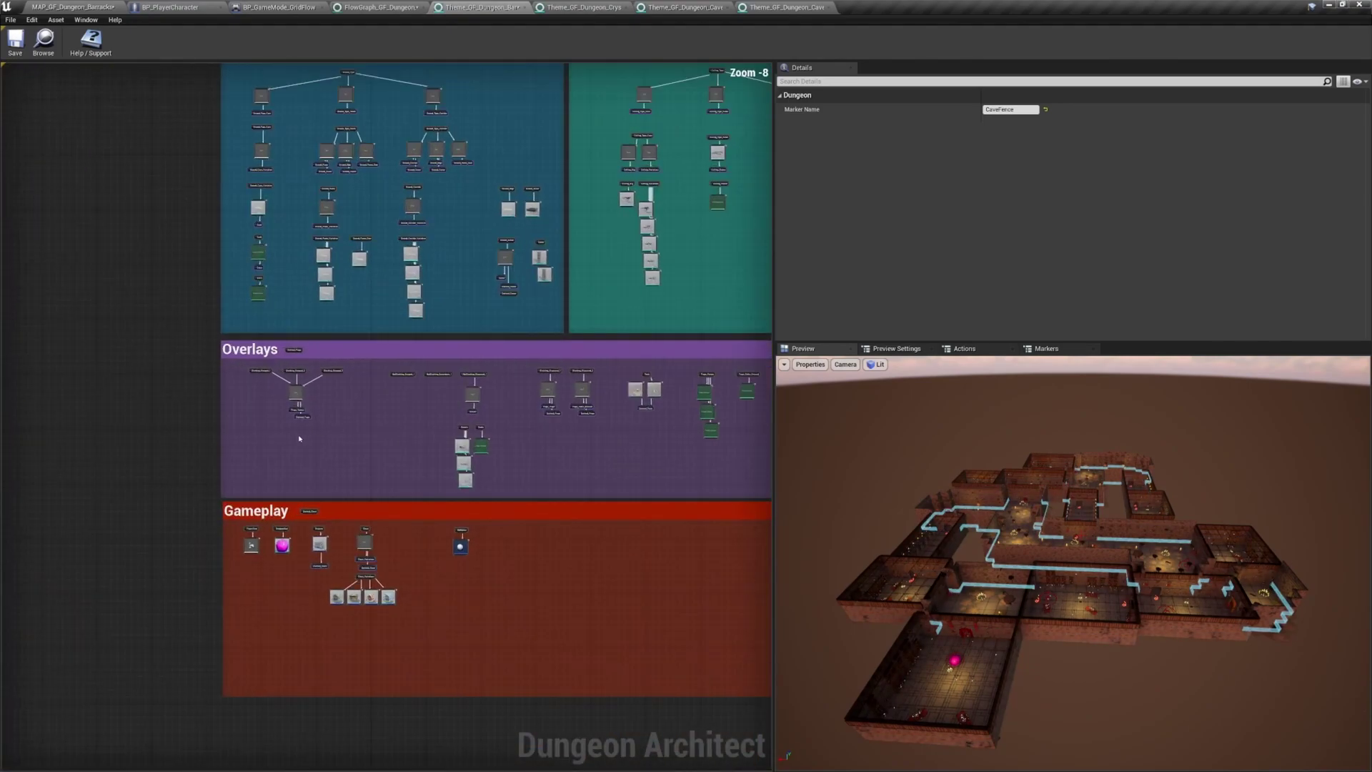
pyautogui.moveTo(306, 382); pyautogui.dragTo(284, 307, button='right')
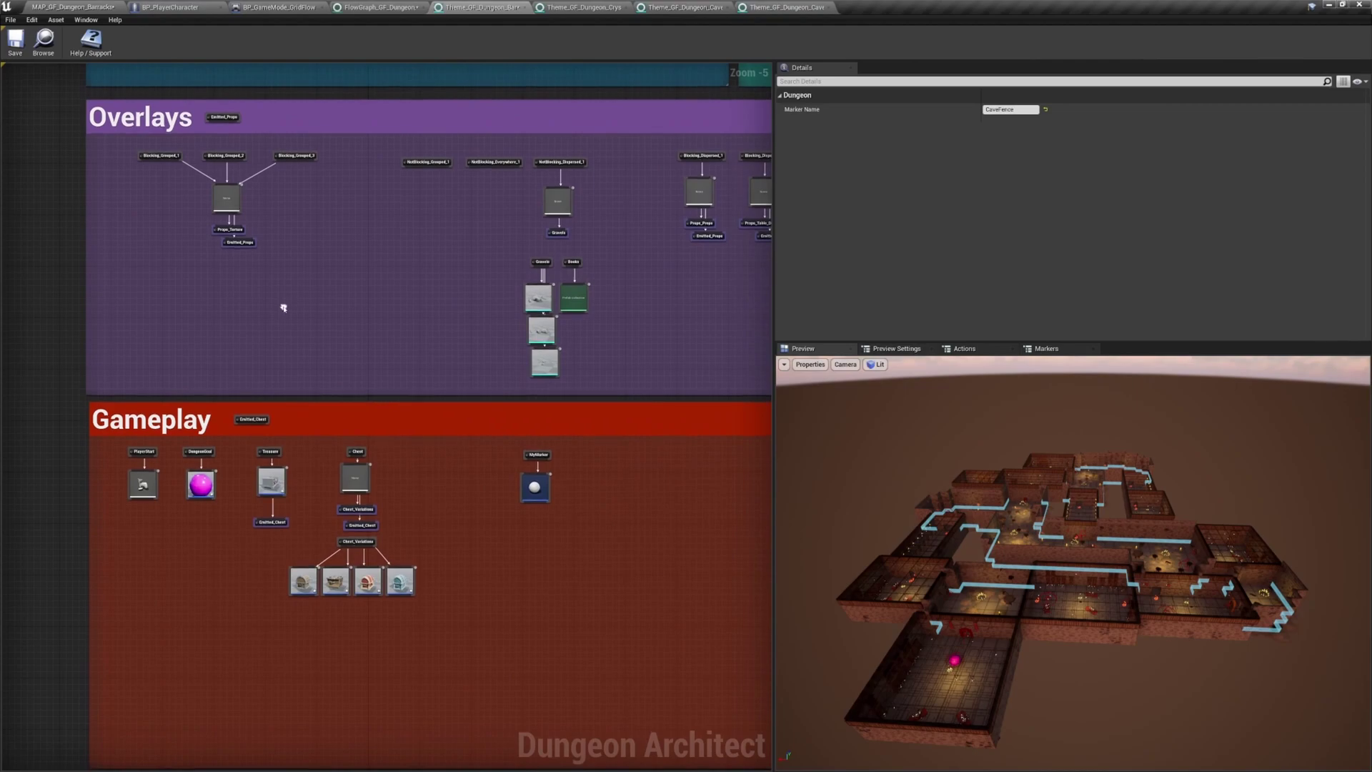
pyautogui.click(228, 199)
pyautogui.scroll(-3, 953, 157)
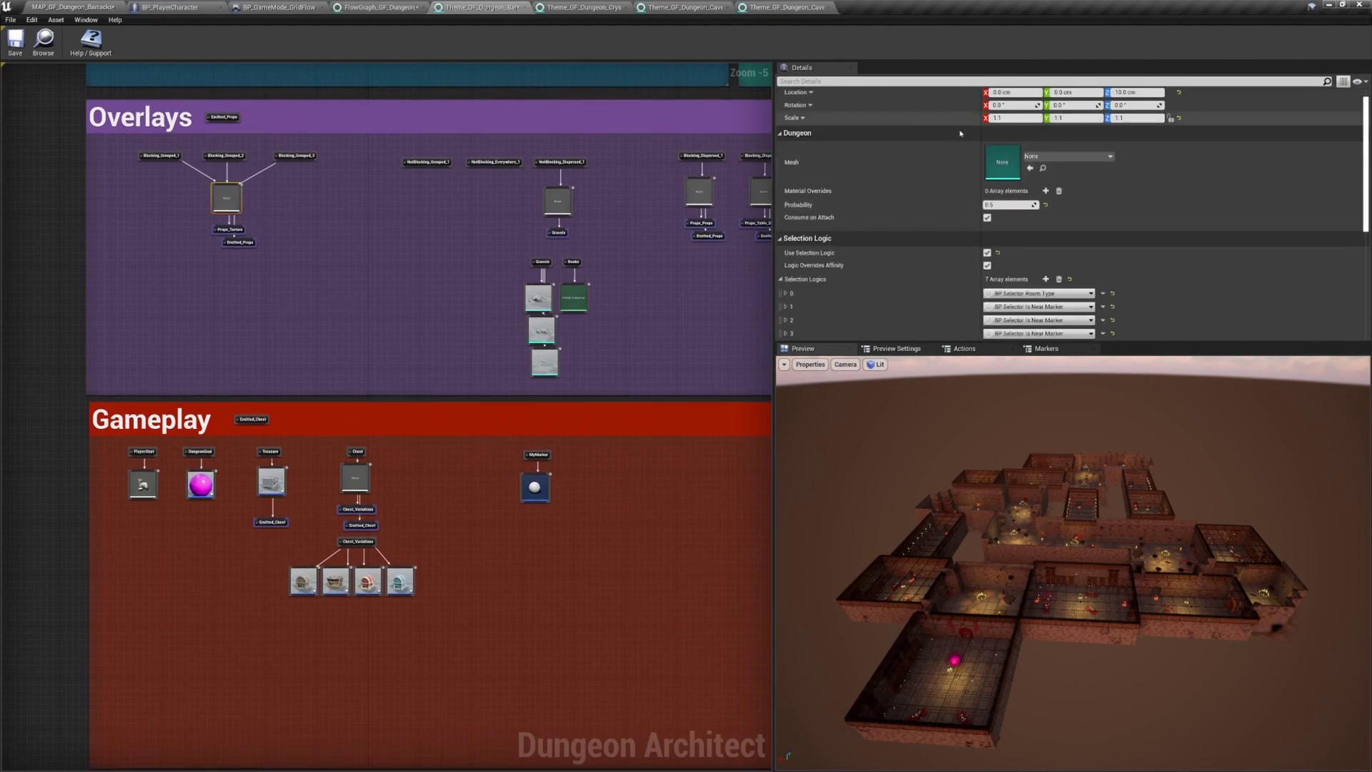
pyautogui.scroll(-2, 960, 134)
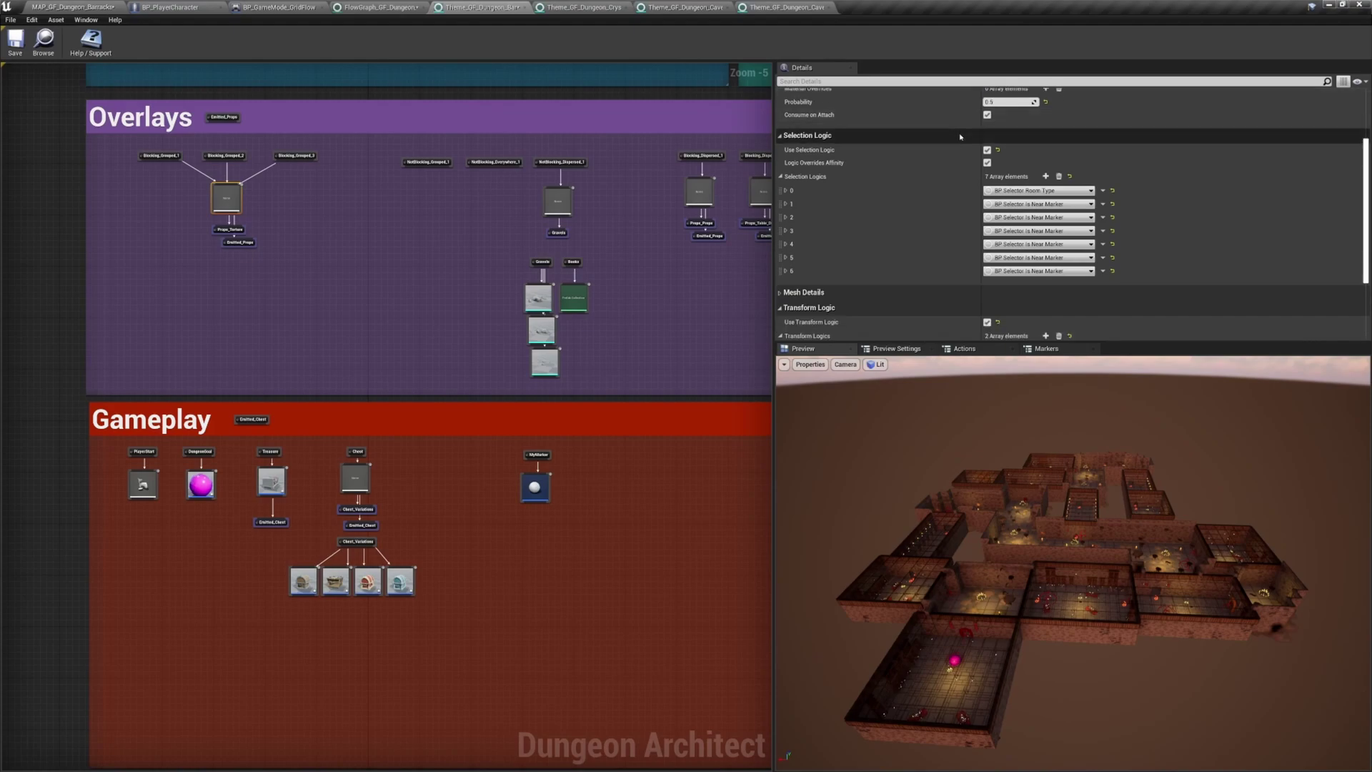
# Step: Review the Transform Logic and Selection Logic settings of the node fed by the Blocking_Grouped markers
pyautogui.scroll(-3, 969, 267)
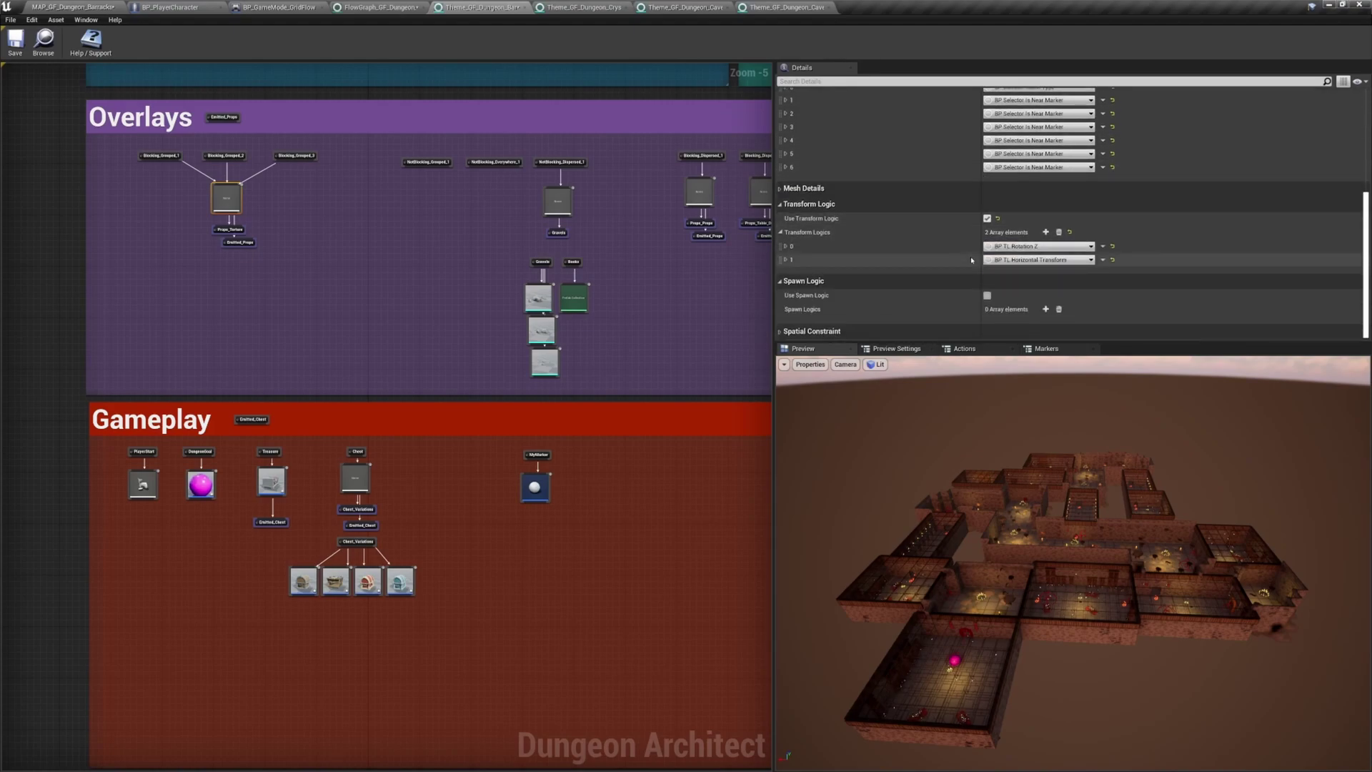
pyautogui.scroll(-1, 971, 300)
pyautogui.scroll(5, 973, 272)
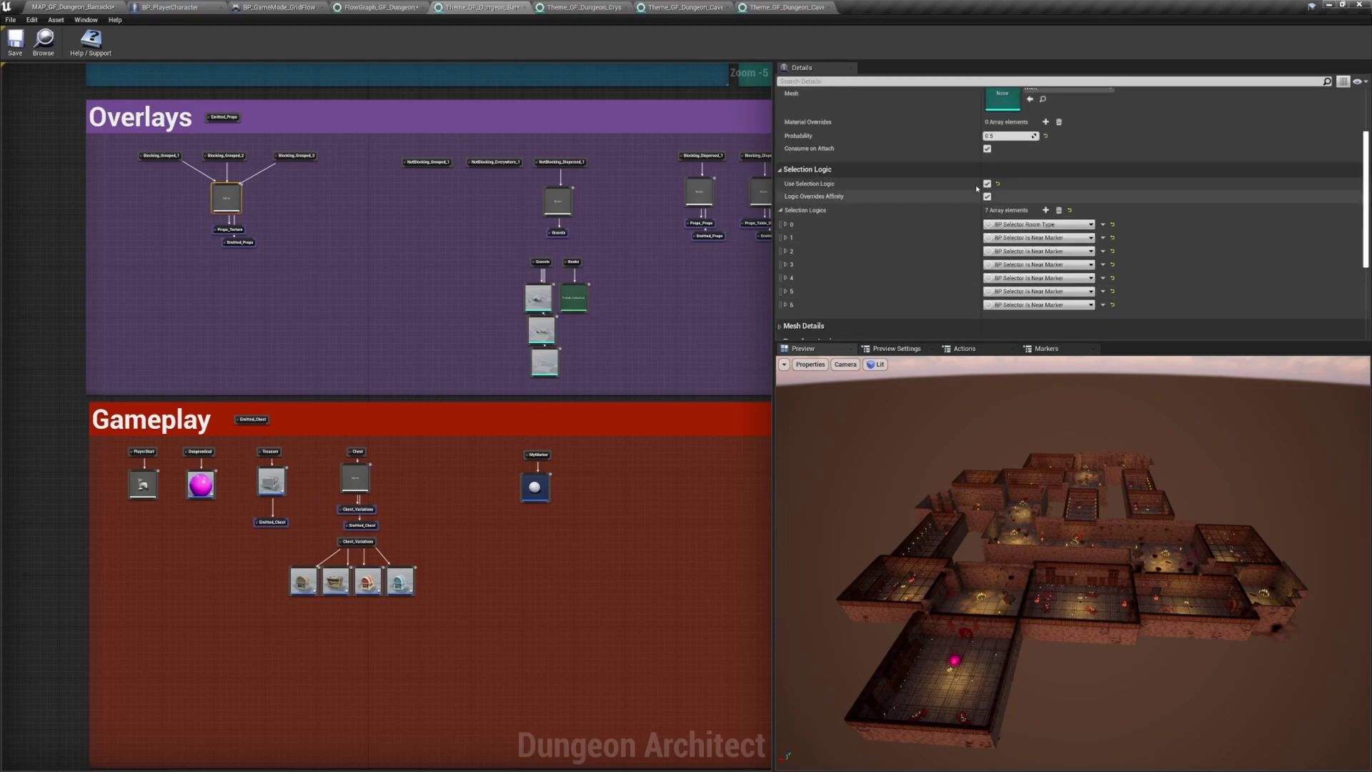
pyautogui.click(988, 184)
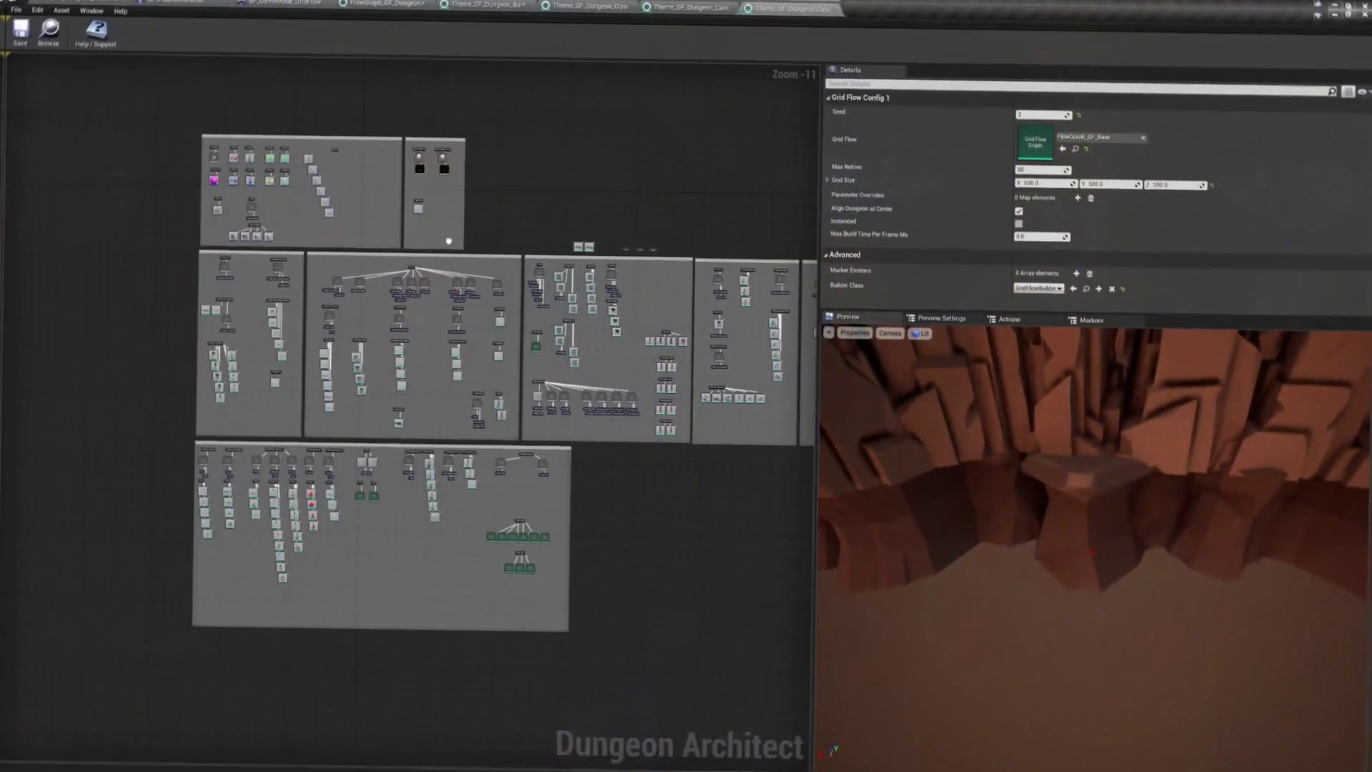
# Step: Examine the caves theme's mushroom, flower, crystal and gravel nodes and the prefab collections attached to the Grass and Sand markers
pyautogui.scroll(6, 210, 397)
pyautogui.moveTo(346, 583); pyautogui.dragTo(324, 407, button='right')
pyautogui.scroll(3, 324, 407)
pyautogui.moveTo(430, 466); pyautogui.dragTo(7, 518, button='right')
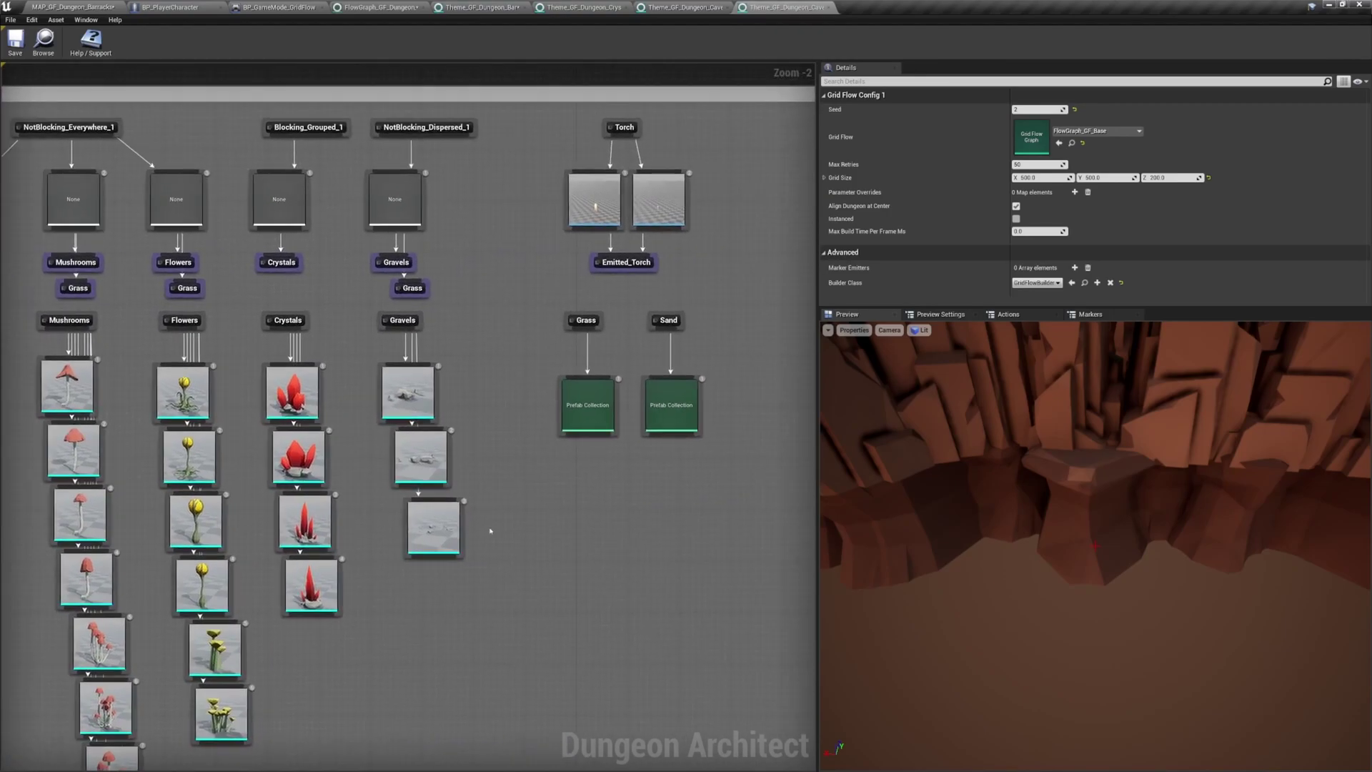
pyautogui.moveTo(490, 521); pyautogui.dragTo(114, 545, button='right')
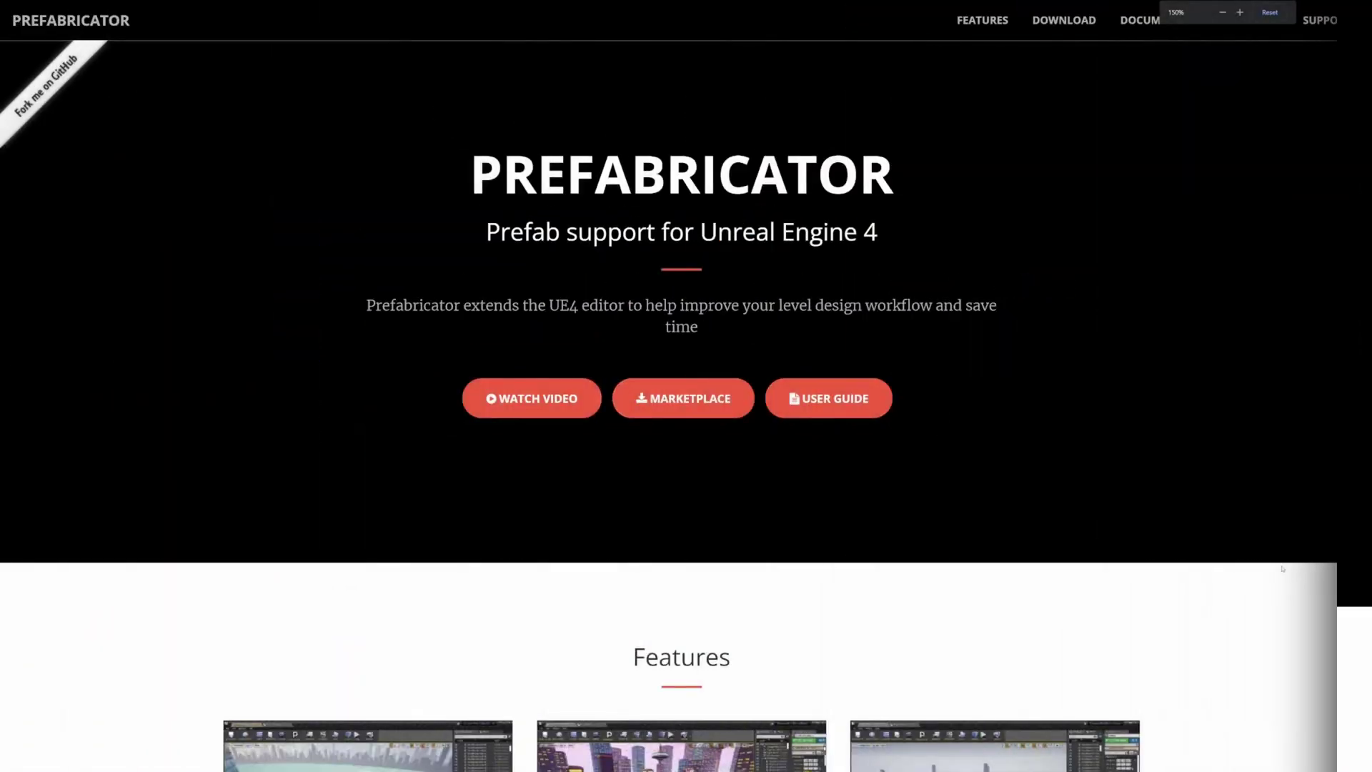
# Step: Browse the Prefabricator website's introduction and its Features section
pyautogui.scroll(-1, 1320, 636)
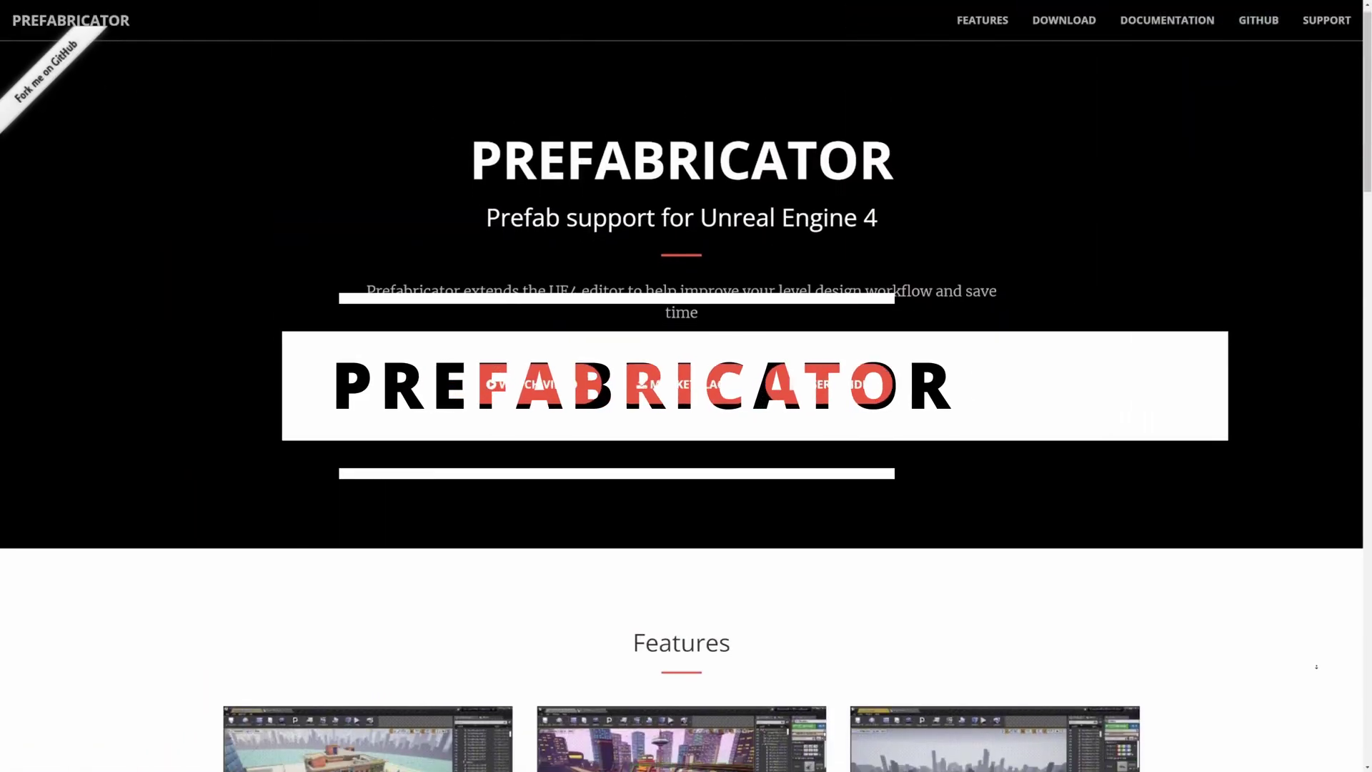
pyautogui.scroll(-3, 1313, 680)
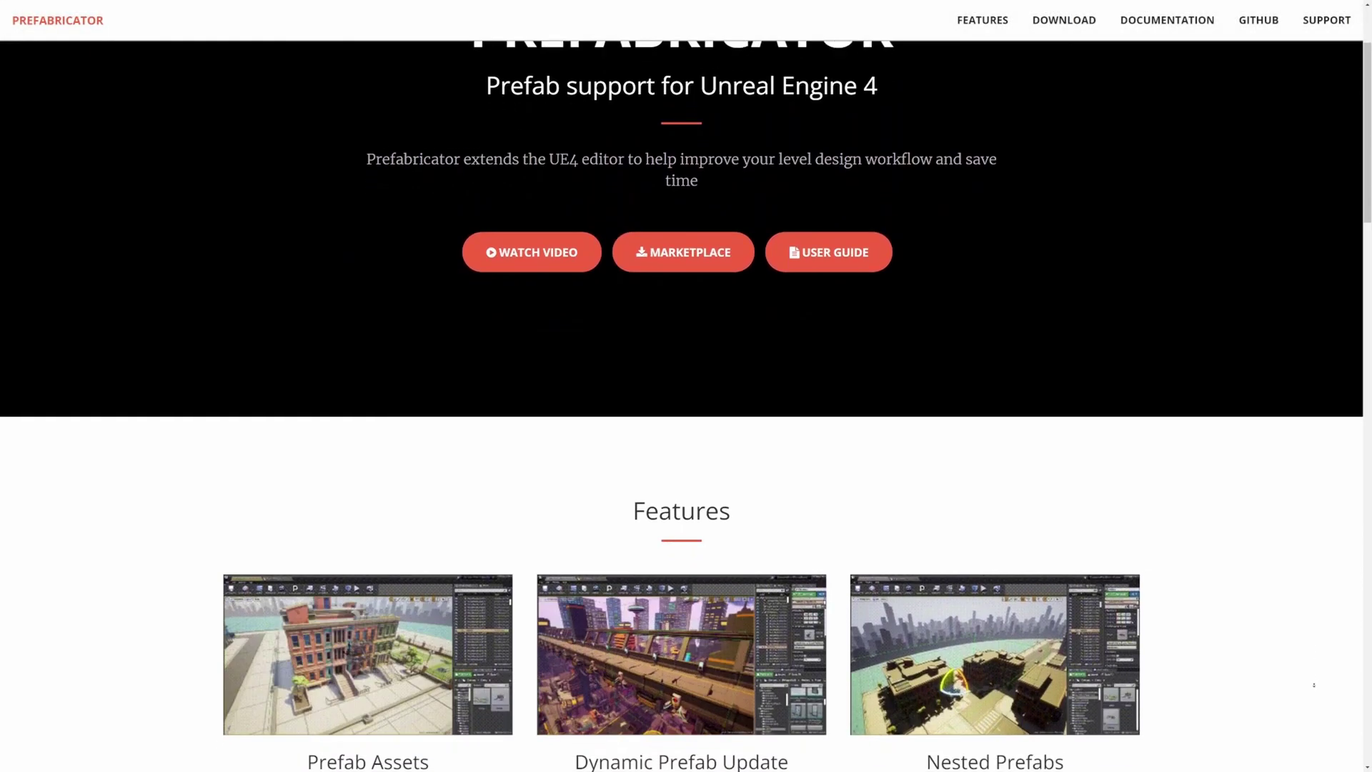
pyautogui.scroll(-5, 1313, 695)
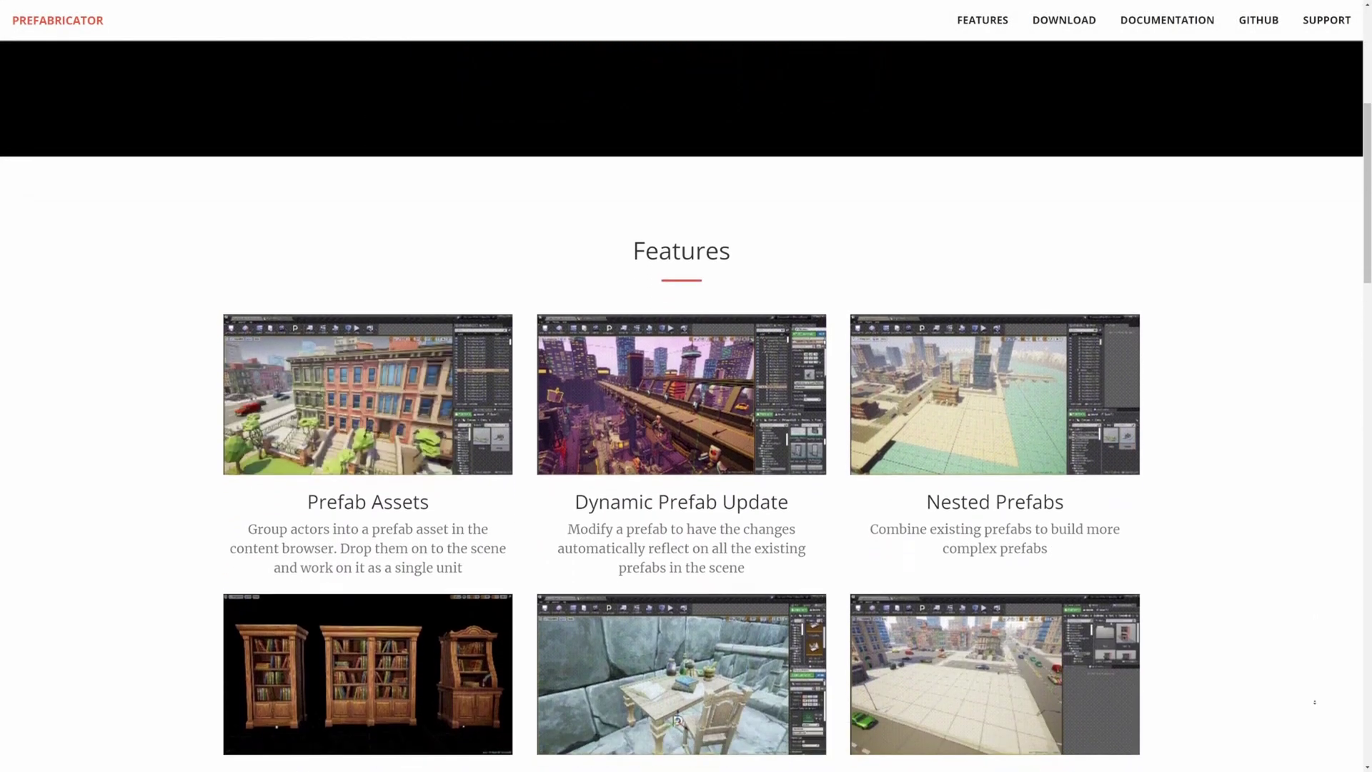
pyautogui.scroll(-5, 1314, 703)
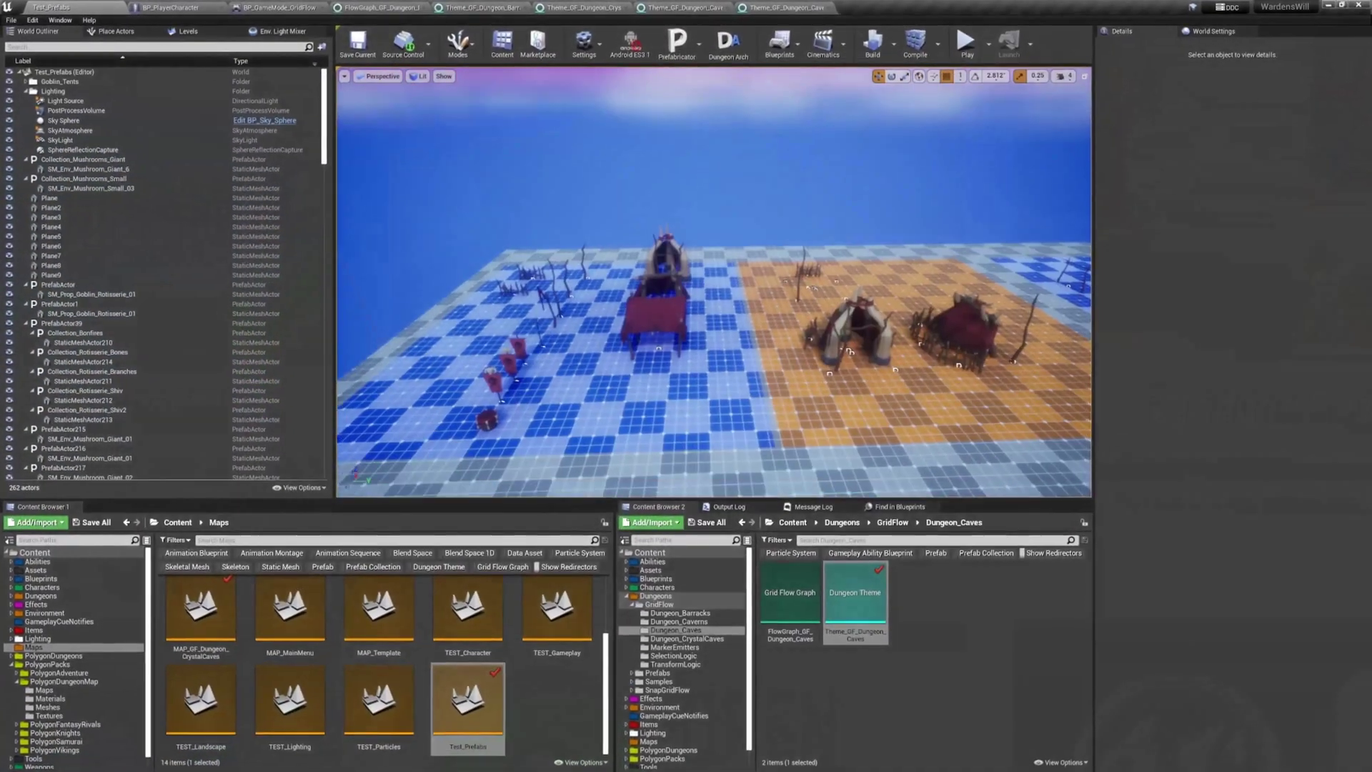
# Step: Select the Prefab_Goblin_Tent_Complete2 actor in the Test_Prefabs level and randomize it with Prefabricator
pyautogui.click(677, 45)
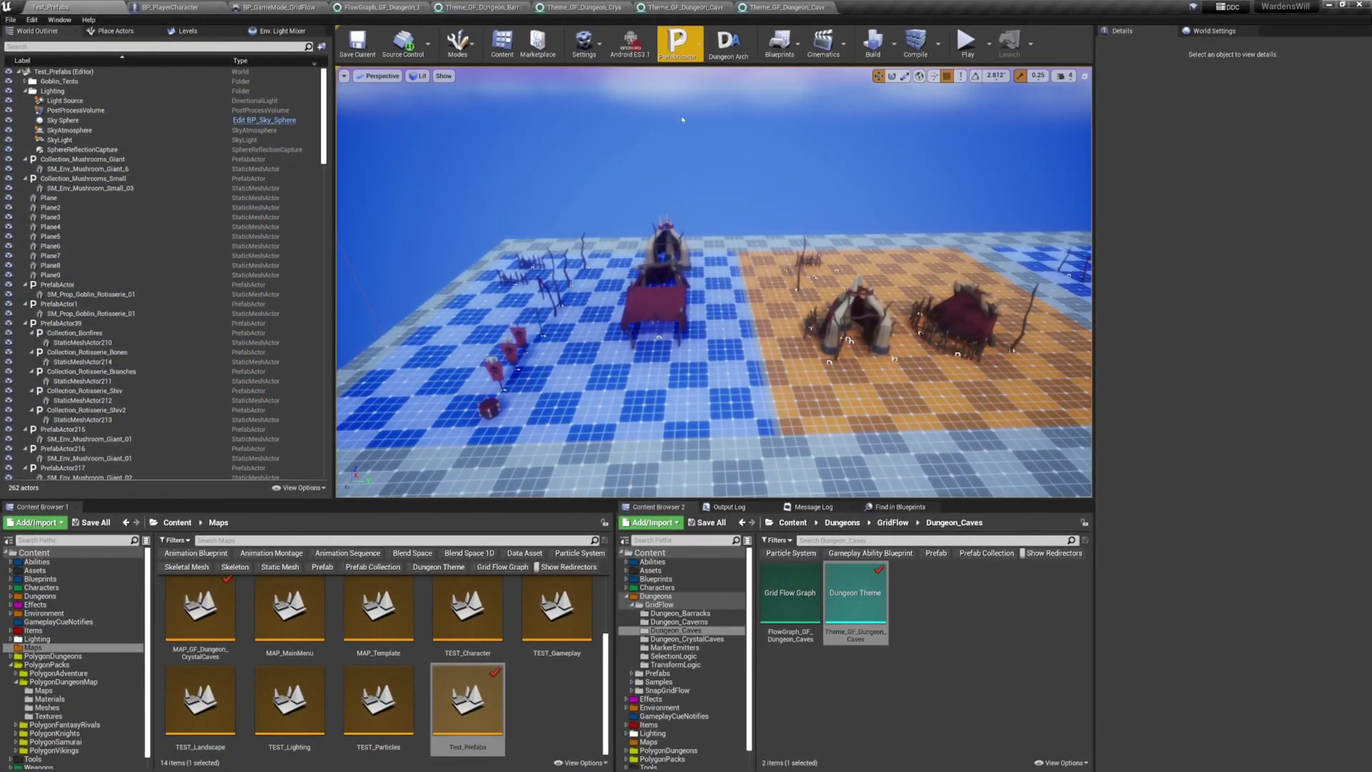
pyautogui.click(656, 309)
pyautogui.click(511, 353)
pyautogui.click(860, 328)
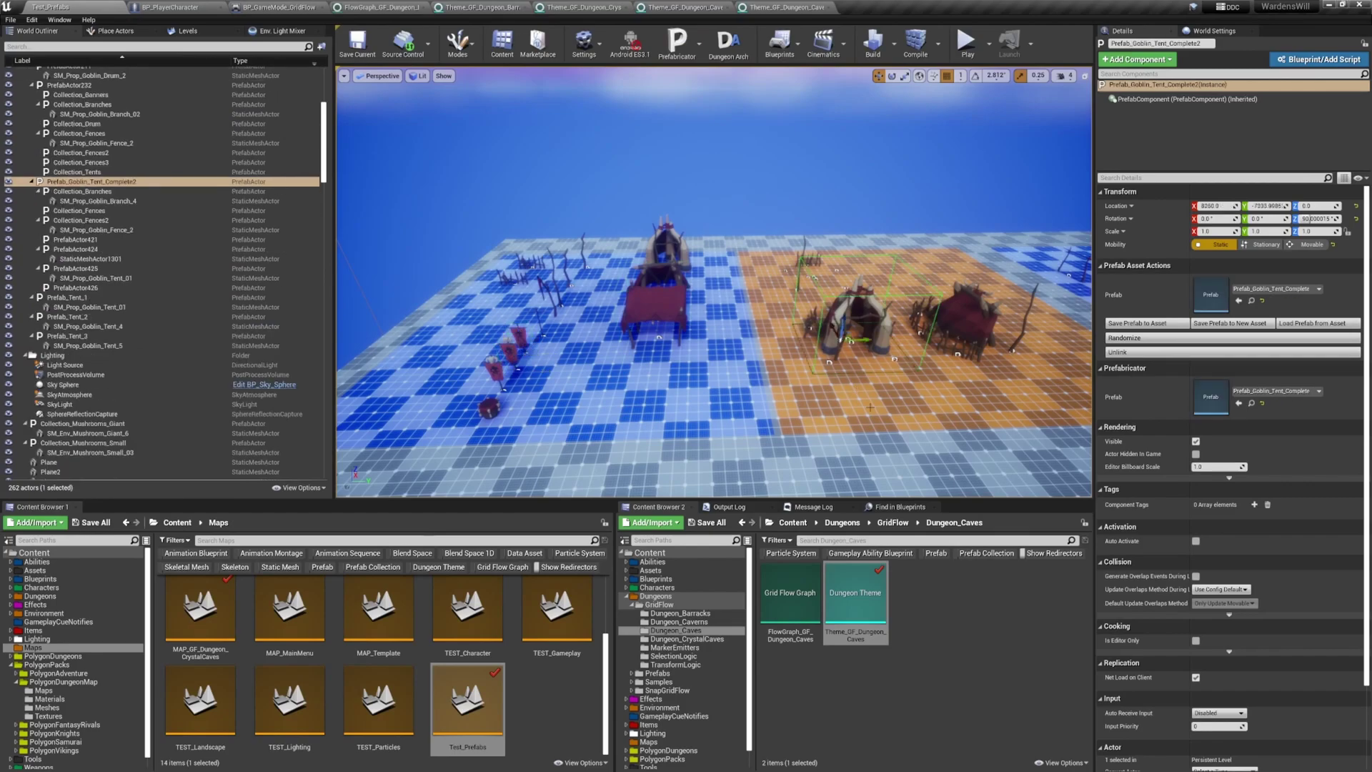
pyautogui.press('w')
pyautogui.moveTo(860, 328); pyautogui.dragTo(875, 379, button='right')
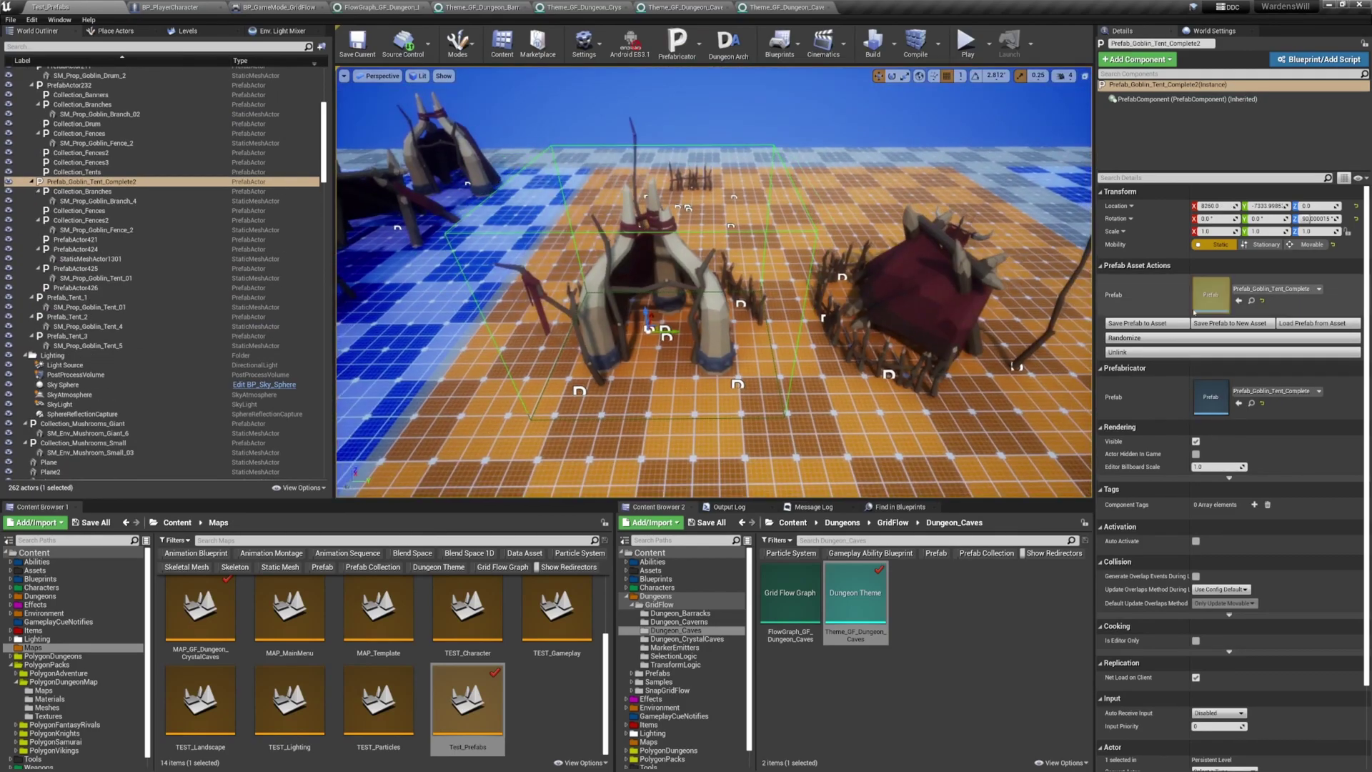
pyautogui.click(1148, 337)
pyautogui.click(1146, 337)
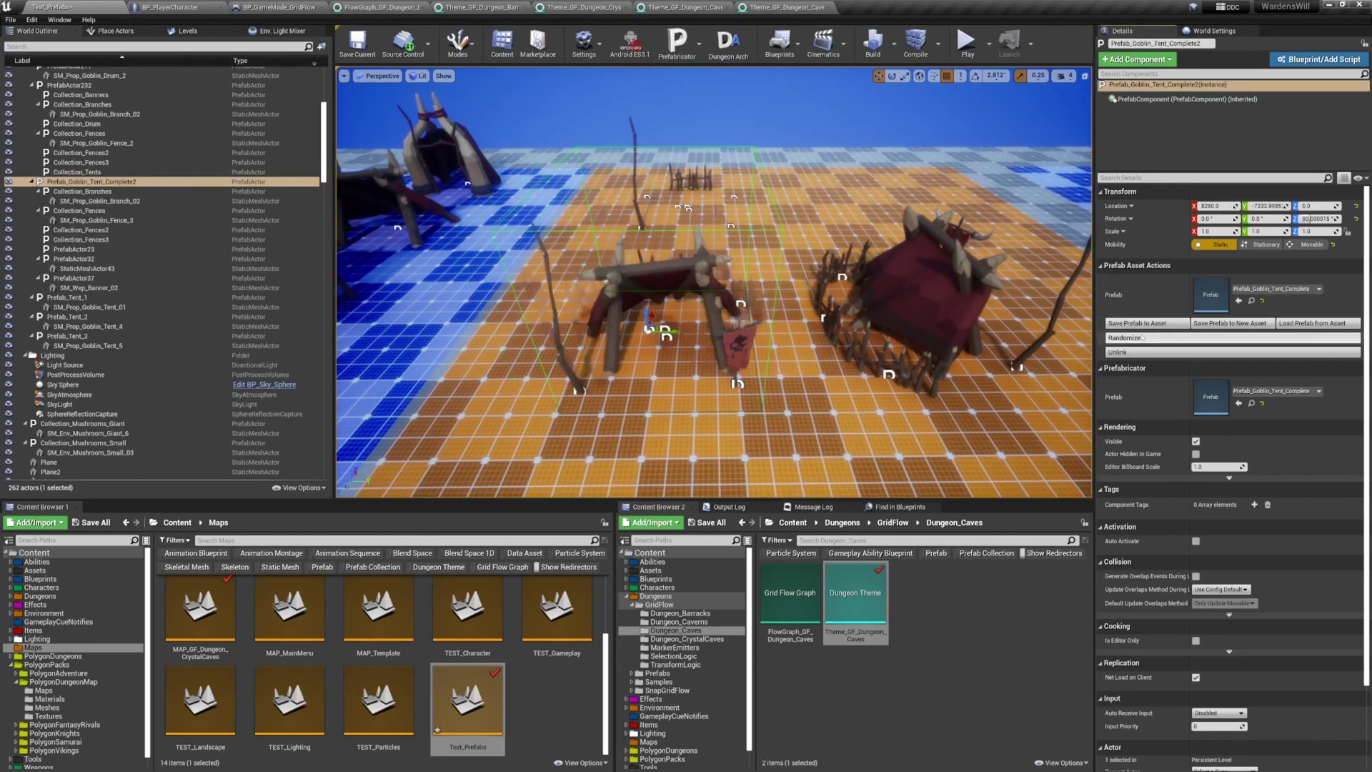
# Step: Add the neighbouring goblin camp prefabs to the selection and randomize them together several times
pyautogui.click(1123, 218)
pyautogui.click(1124, 218)
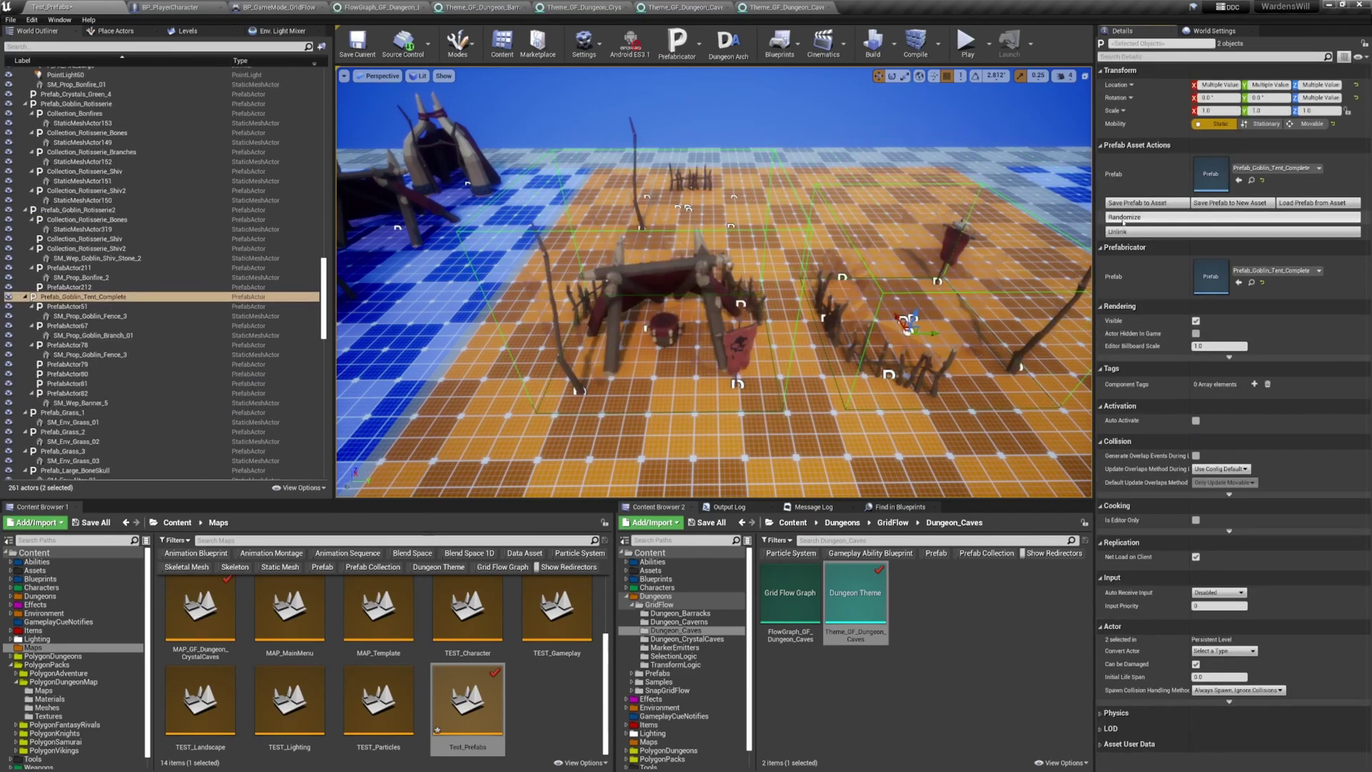
pyautogui.click(1123, 218)
pyautogui.click(1123, 218)
pyautogui.click(1123, 218)
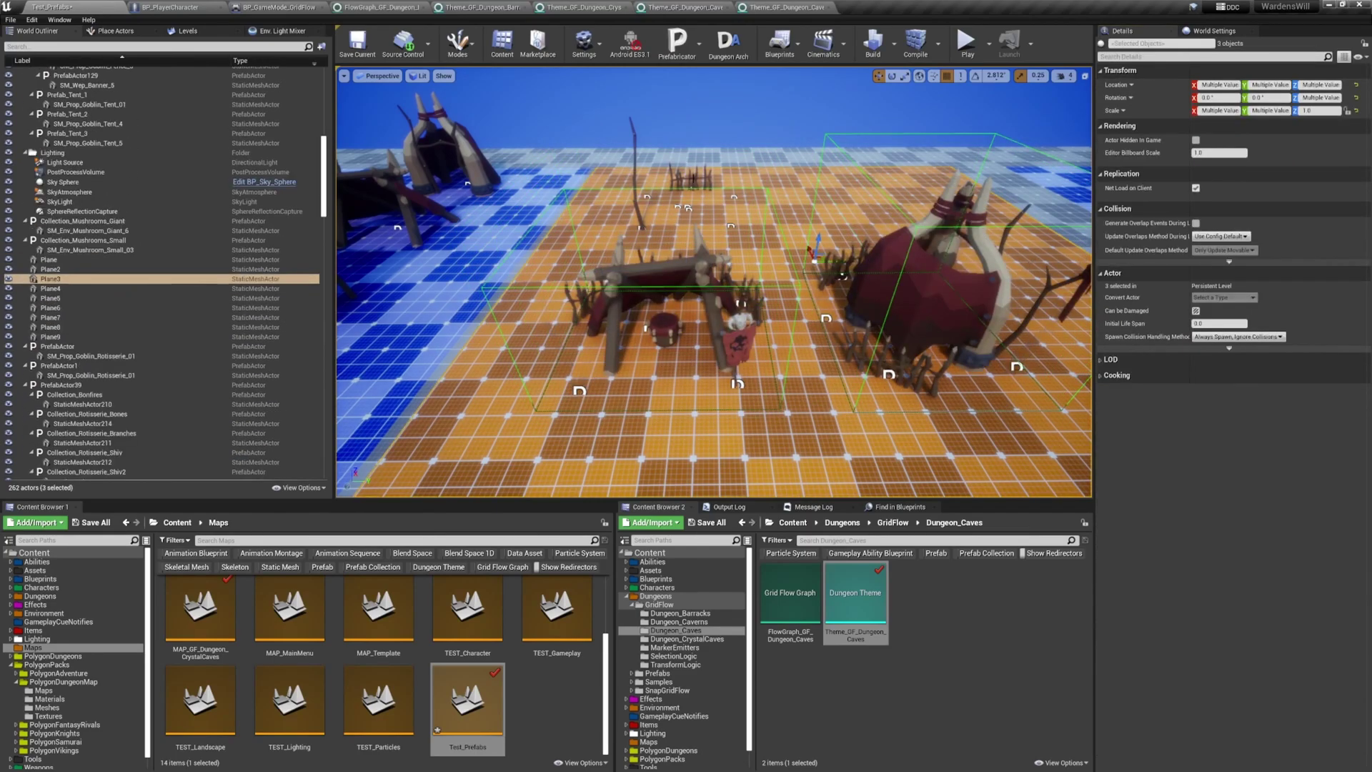
pyautogui.click(1118, 218)
pyautogui.click(1118, 218)
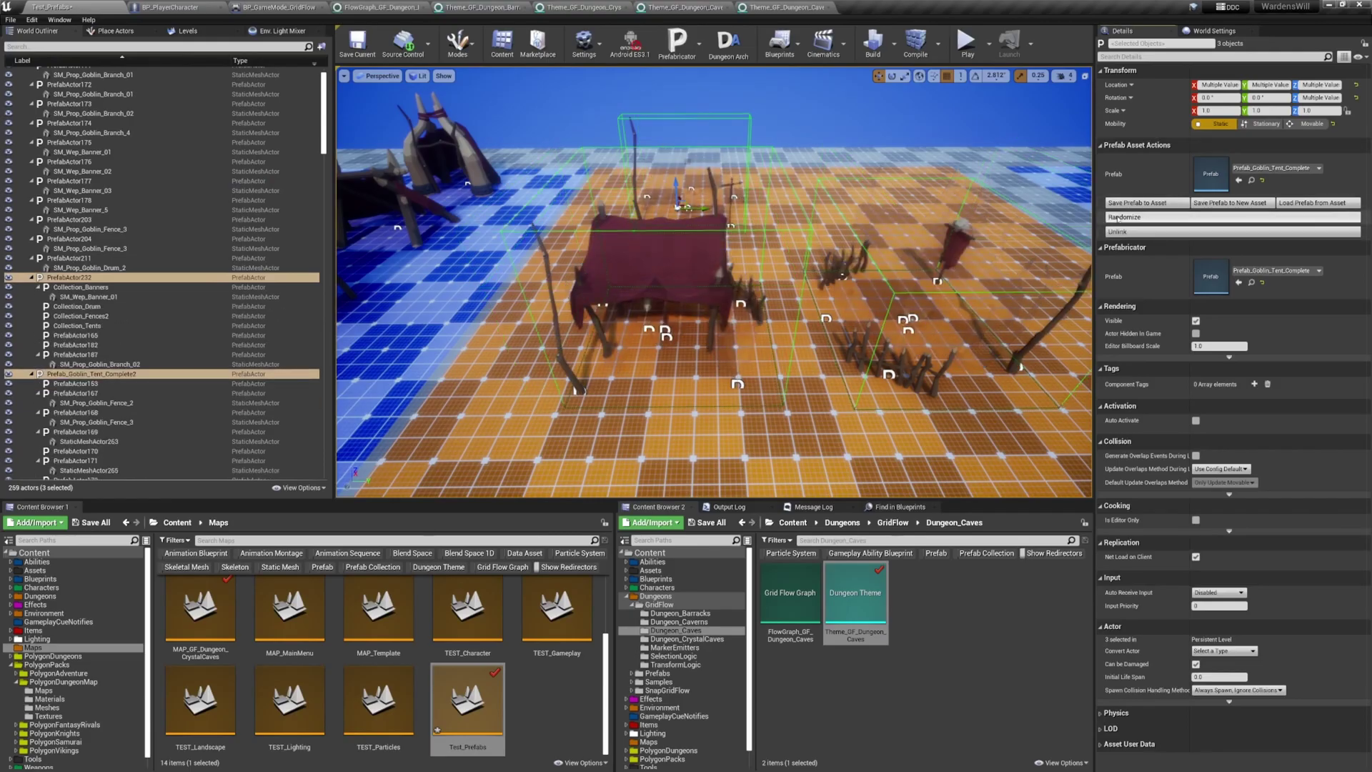
pyautogui.click(1119, 218)
pyautogui.click(1118, 218)
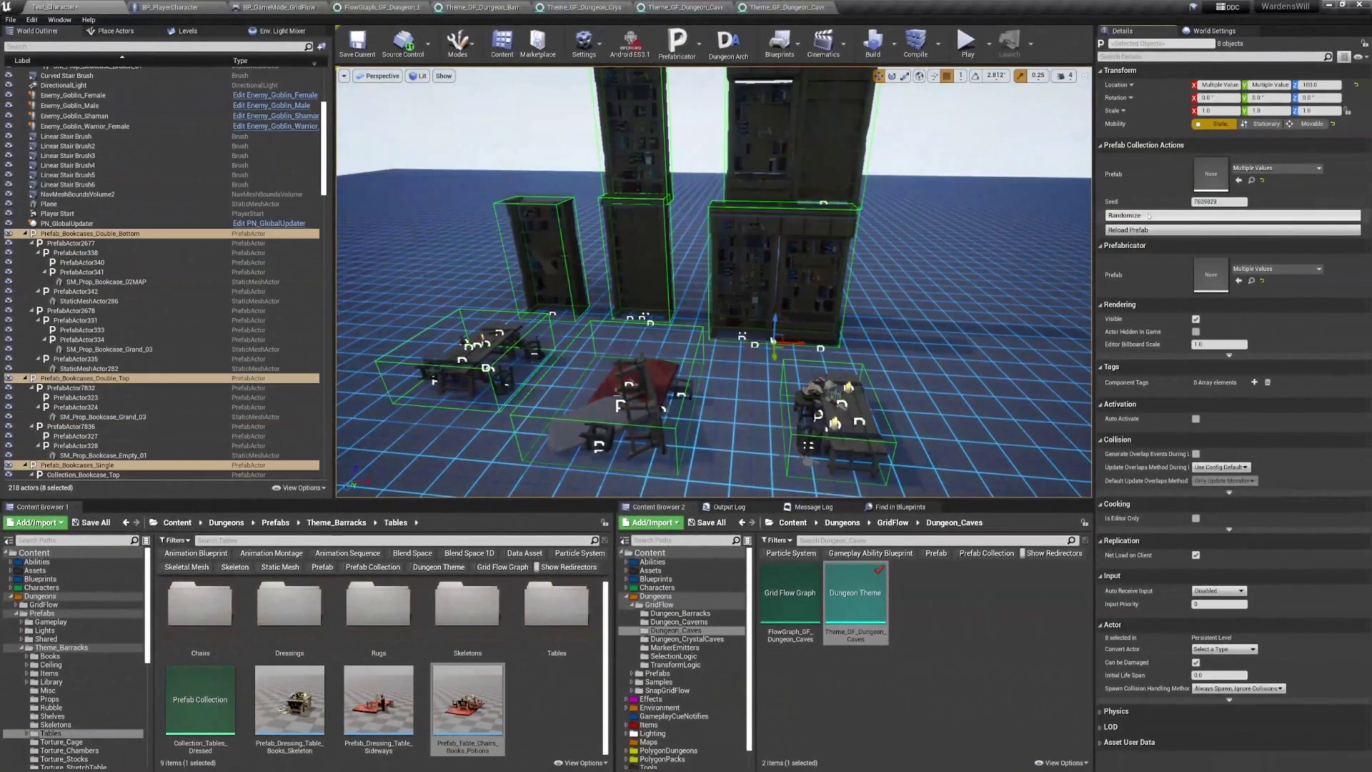
# Step: Randomize the selected bookcase and table prefab collections in the character test level repeatedly
pyautogui.click(1147, 216)
pyautogui.click(1147, 216)
pyautogui.click(1147, 216)
pyautogui.click(1148, 216)
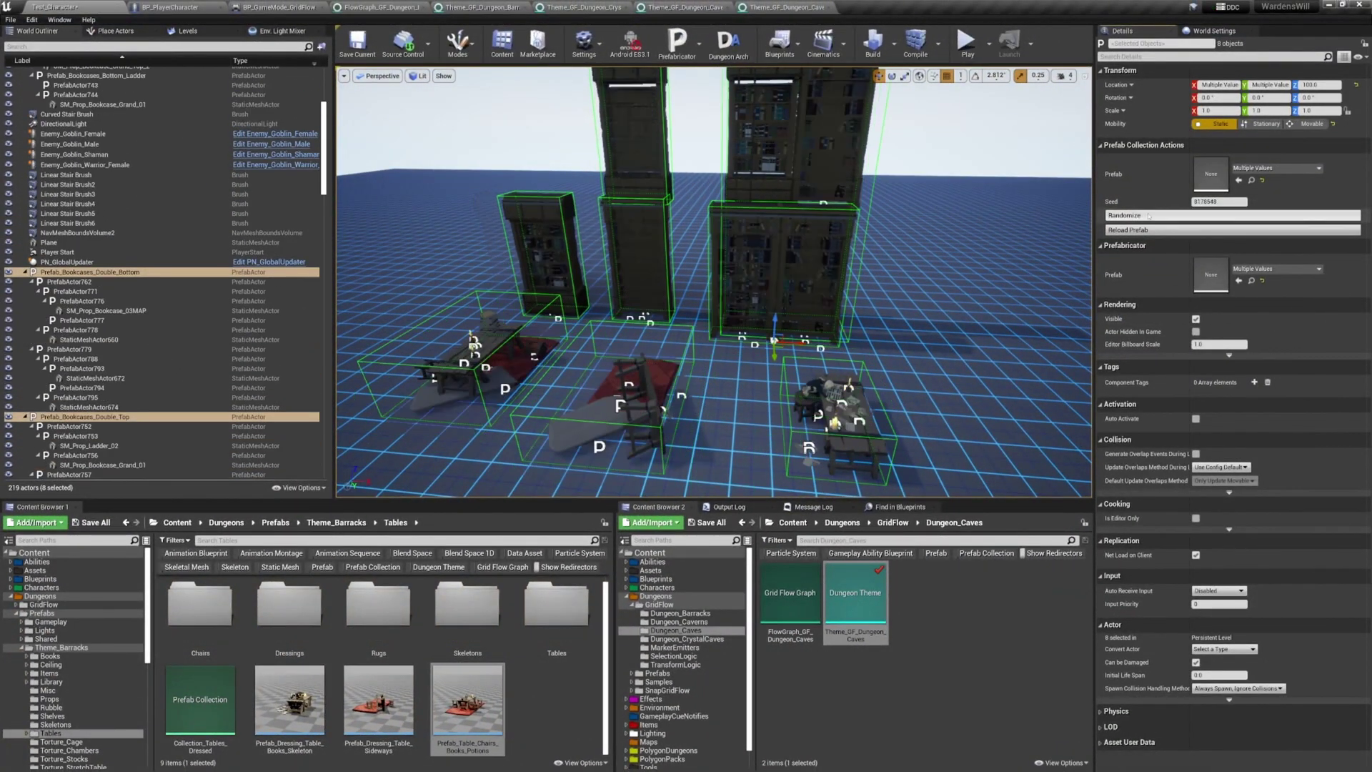
pyautogui.click(1148, 216)
pyautogui.click(1149, 216)
pyautogui.click(1149, 216)
pyautogui.click(1148, 215)
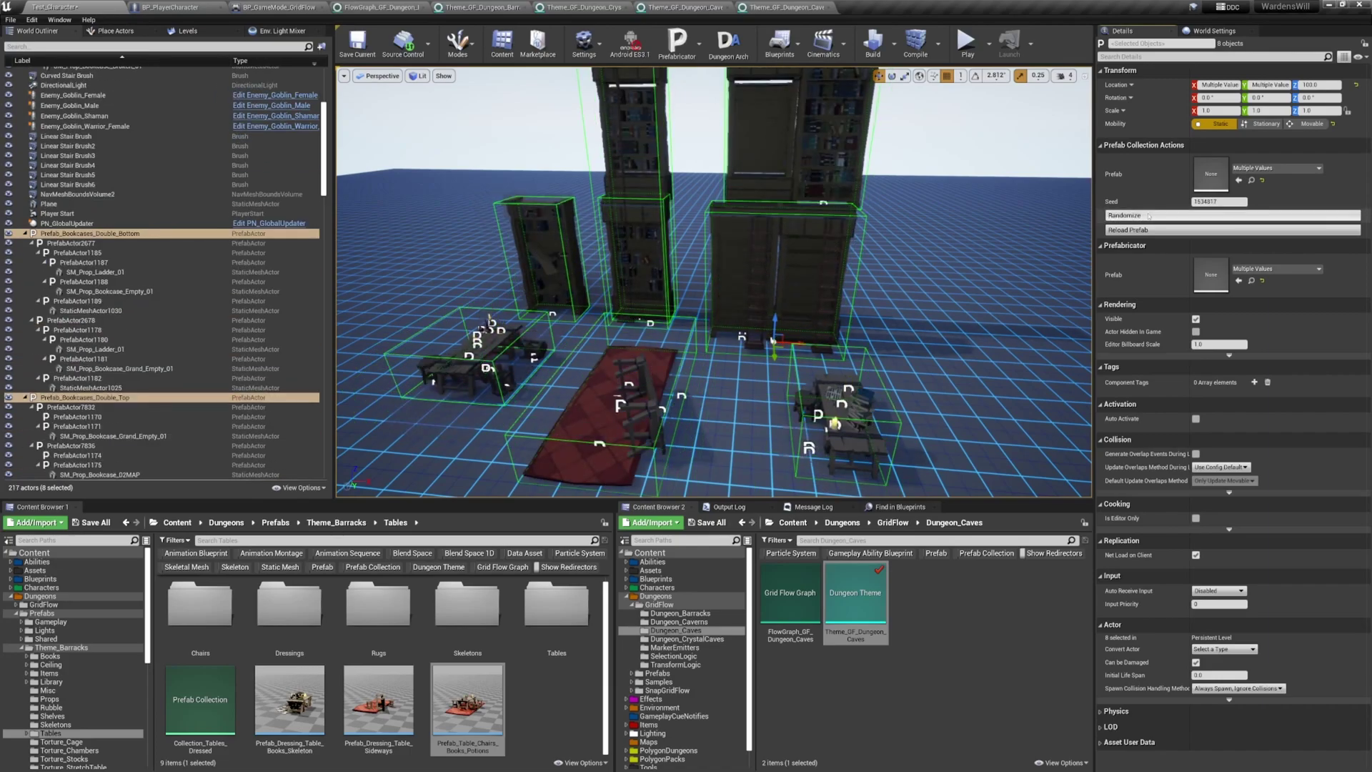
pyautogui.click(1148, 216)
pyautogui.click(1149, 216)
pyautogui.click(1148, 216)
pyautogui.click(1148, 216)
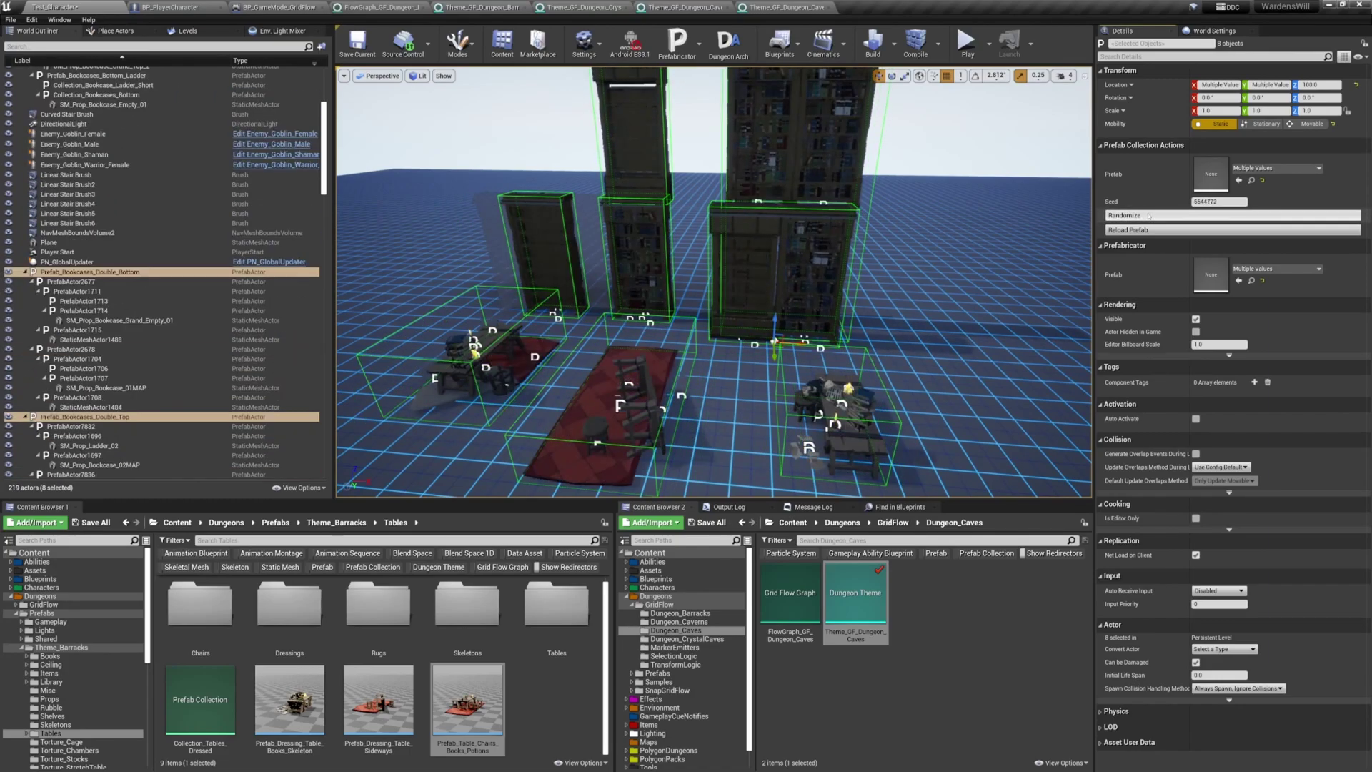
pyautogui.click(1148, 216)
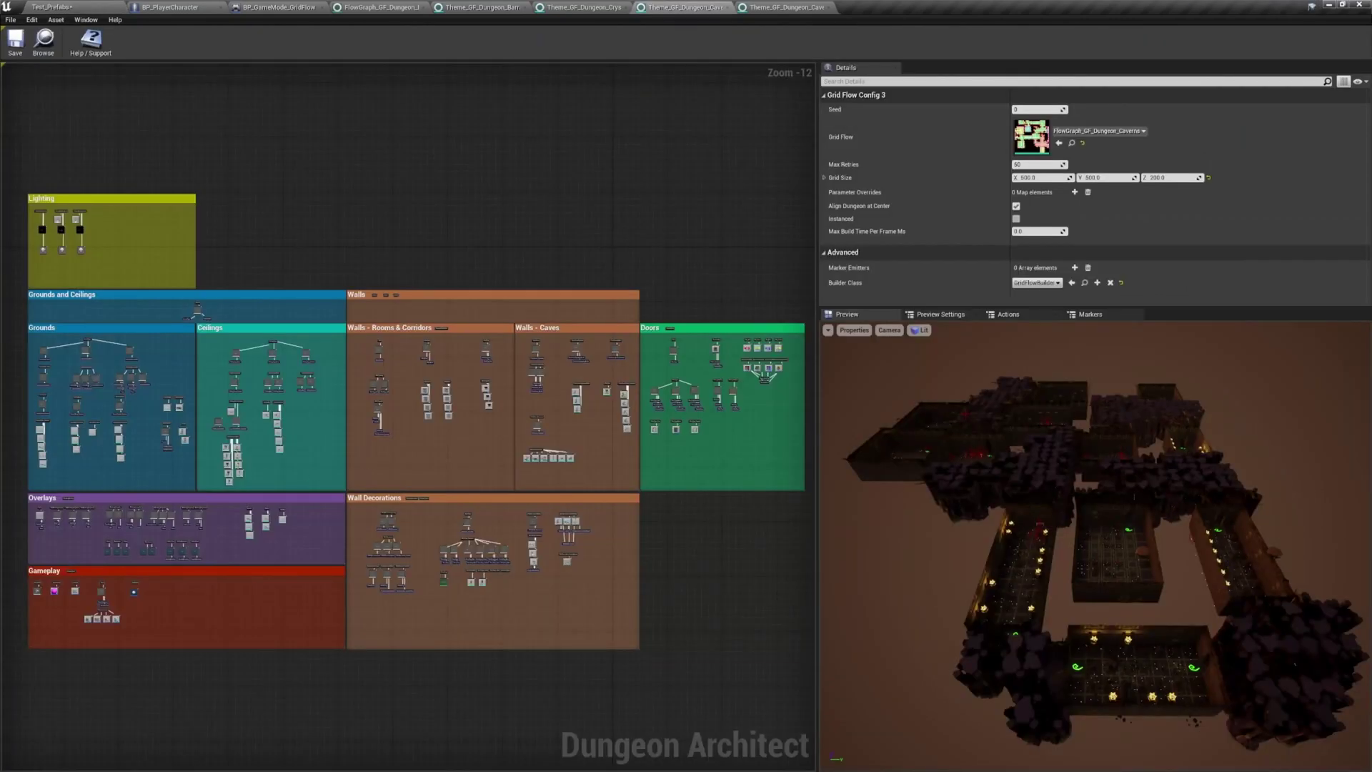
# Step: Highlight the Grass, Dandelions, Vines and Mushrooms prefab nodes in the caverns theme's Overlays section, then clear the selection
pyautogui.scroll(11, 93, 595)
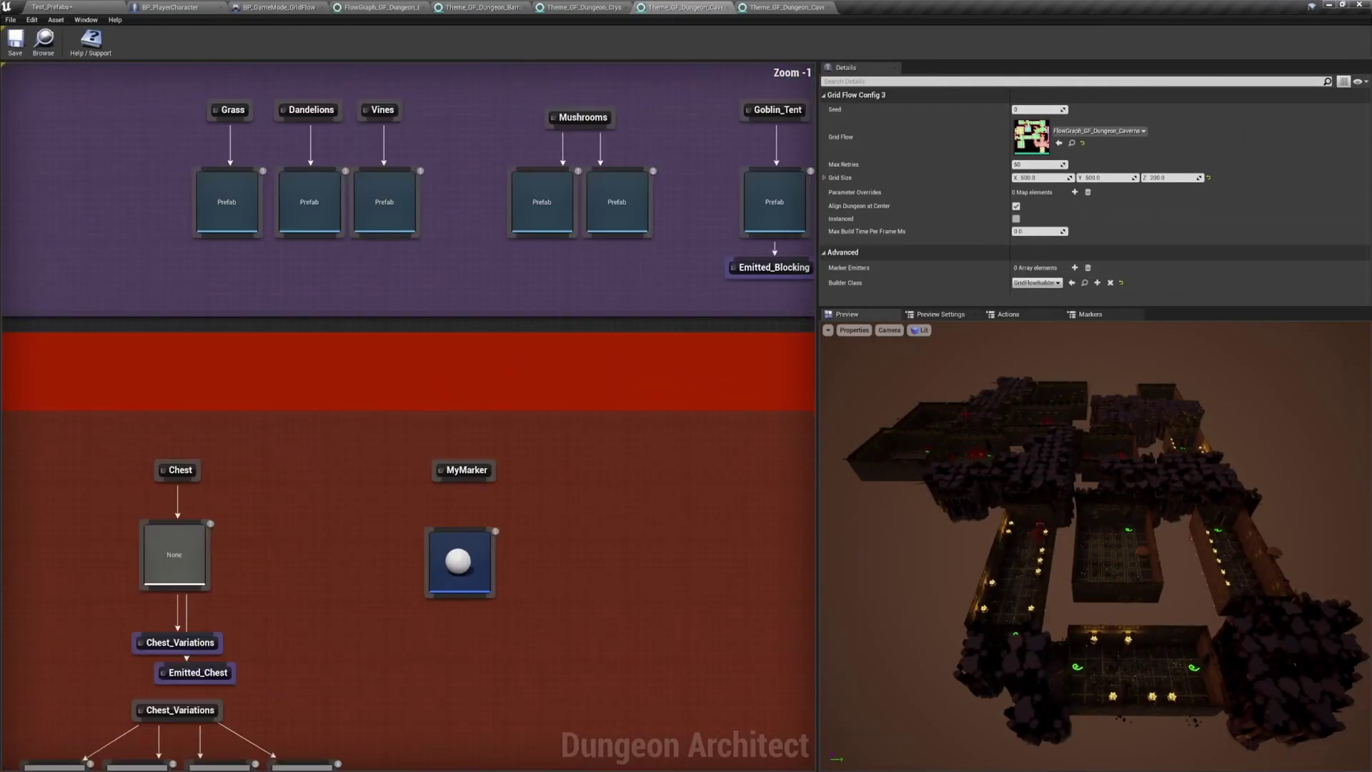
pyautogui.moveTo(520, 346); pyautogui.dragTo(337, 487, button='right')
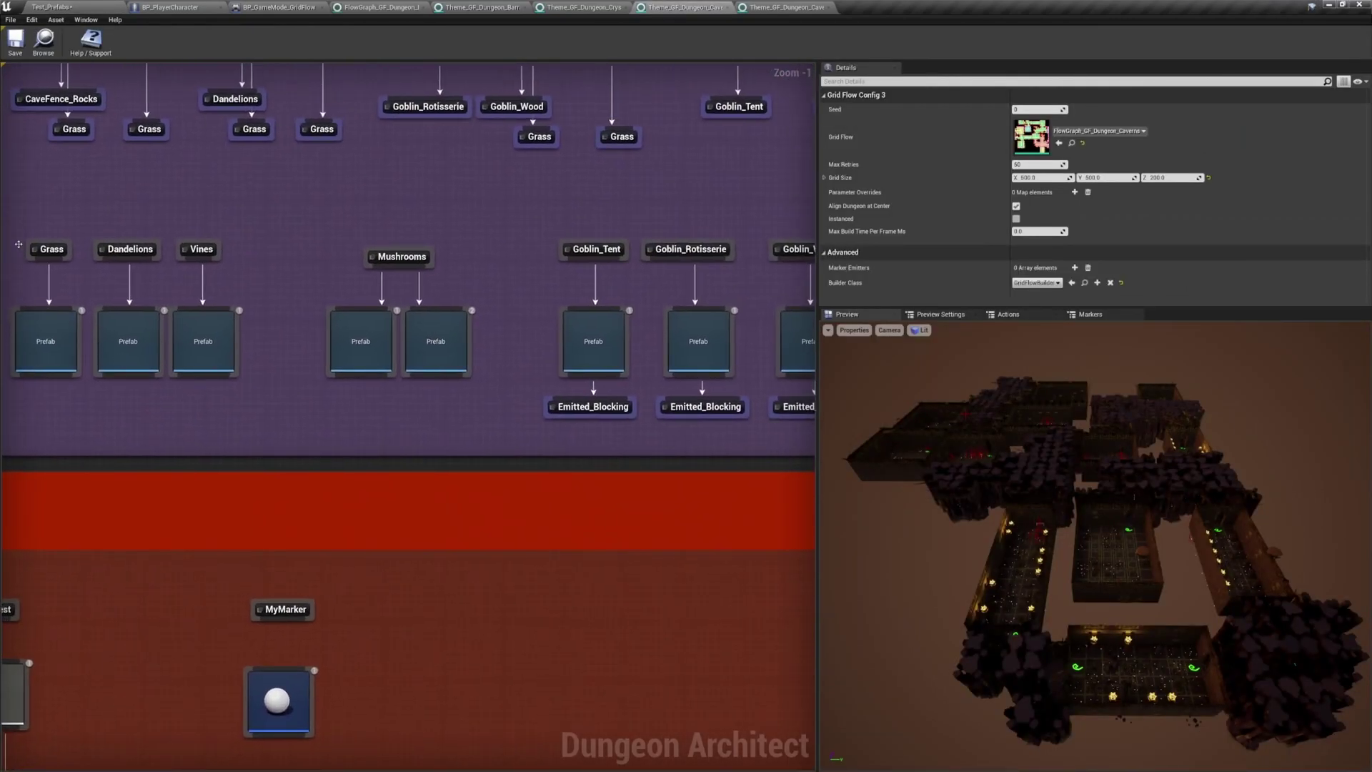
pyautogui.moveTo(18, 244); pyautogui.dragTo(481, 408)
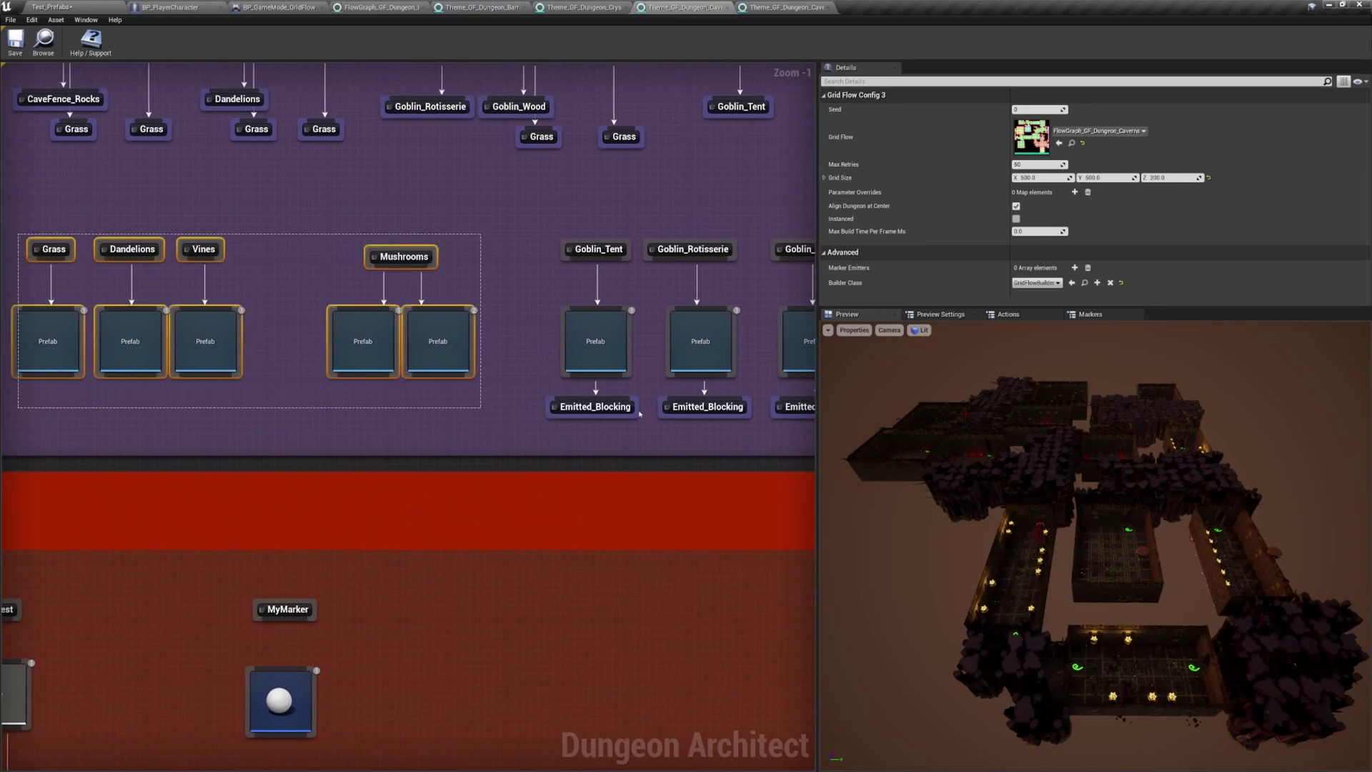
pyautogui.moveTo(763, 432); pyautogui.dragTo(761, 433)
pyautogui.click(758, 432)
pyautogui.scroll(-5, 756, 432)
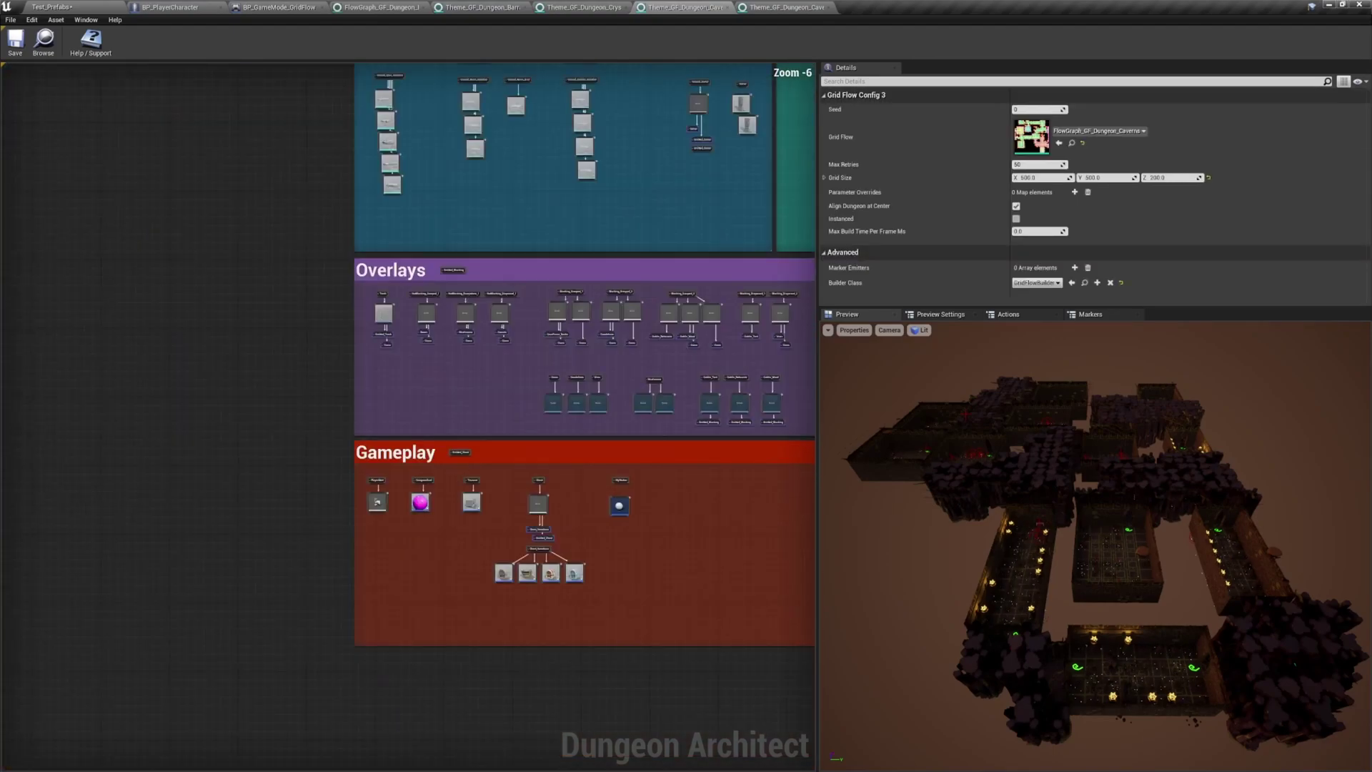
pyautogui.moveTo(450, 528); pyautogui.dragTo(411, 536, button='right')
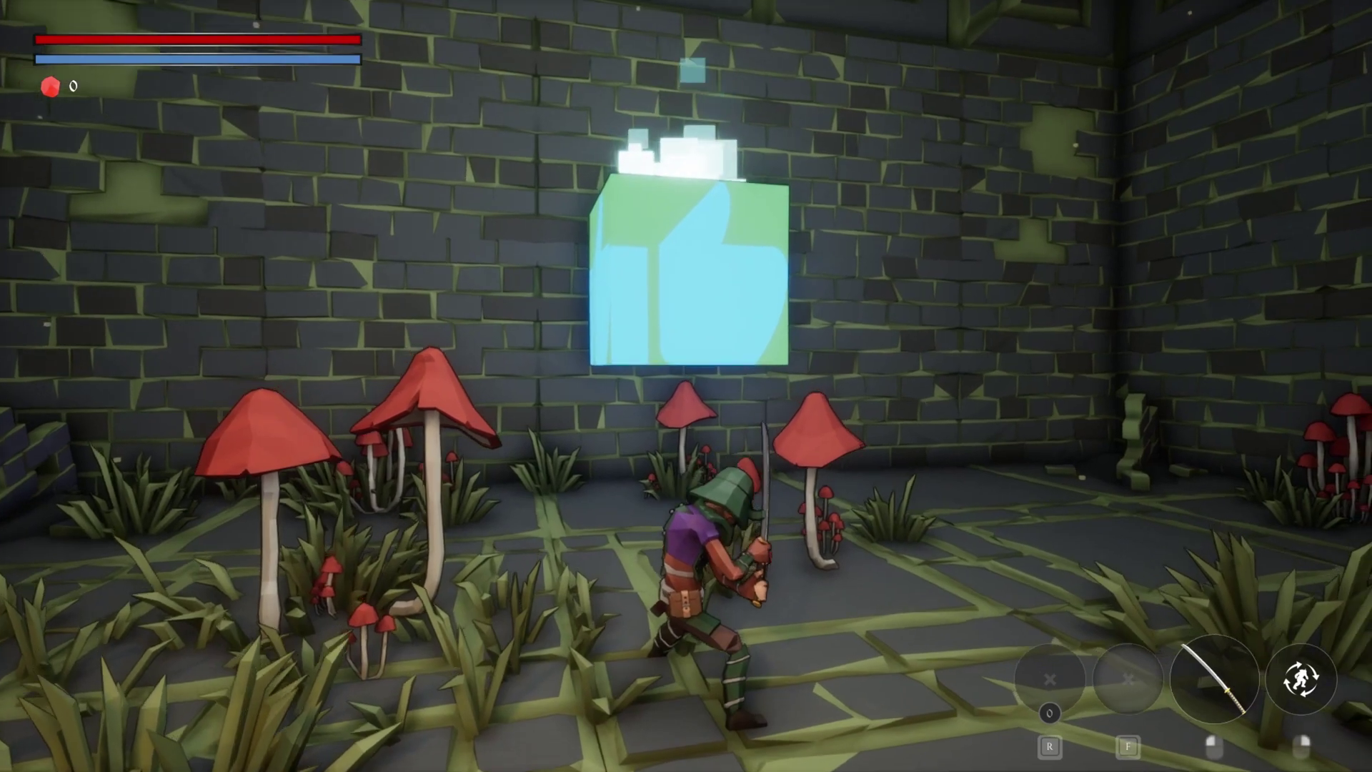
pyautogui.click(686, 385)
pyautogui.click(686, 386)
pyautogui.click(686, 386)
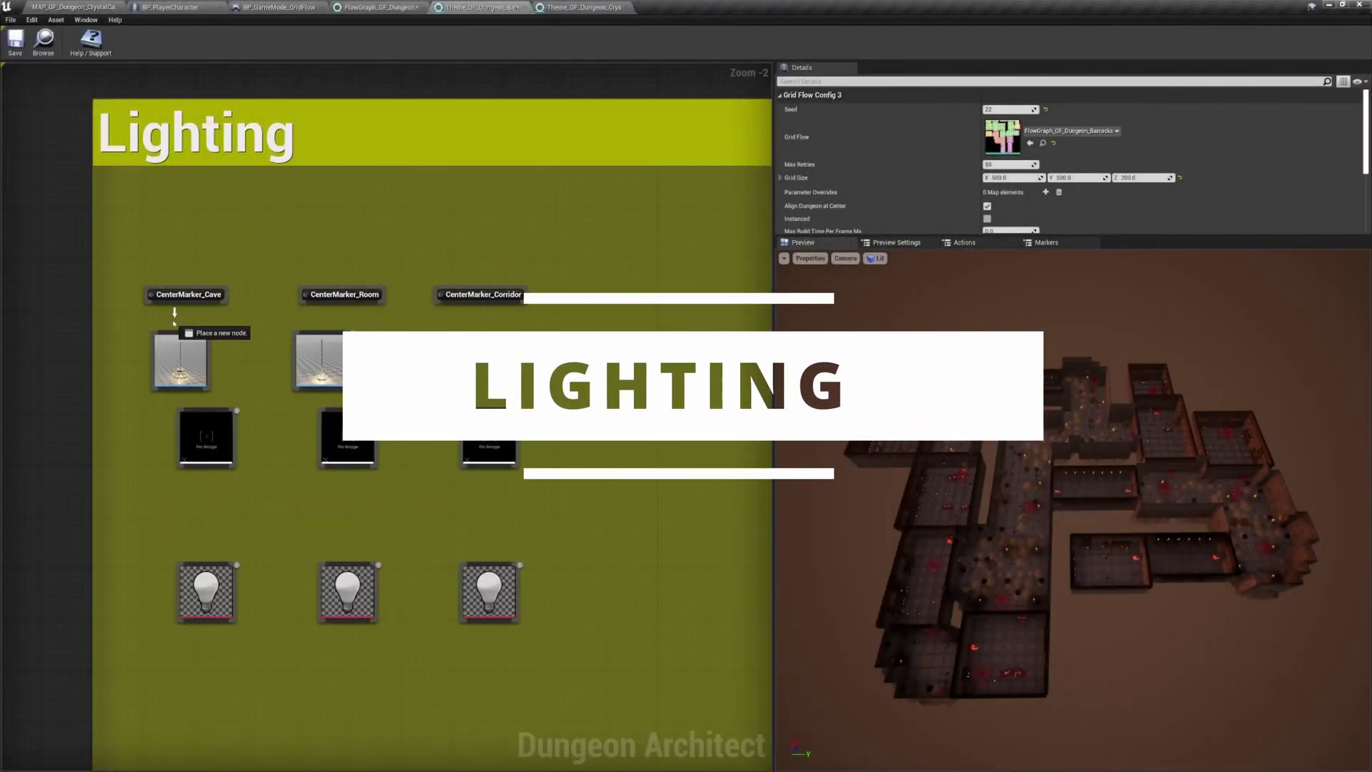
# Step: Connect CenterMarker_Cave and CenterMarker_Room to their lamp nodes and all three CenterMarker nodes to the light nodes in the Lighting section
pyautogui.moveTo(175, 330); pyautogui.dragTo(180, 343)
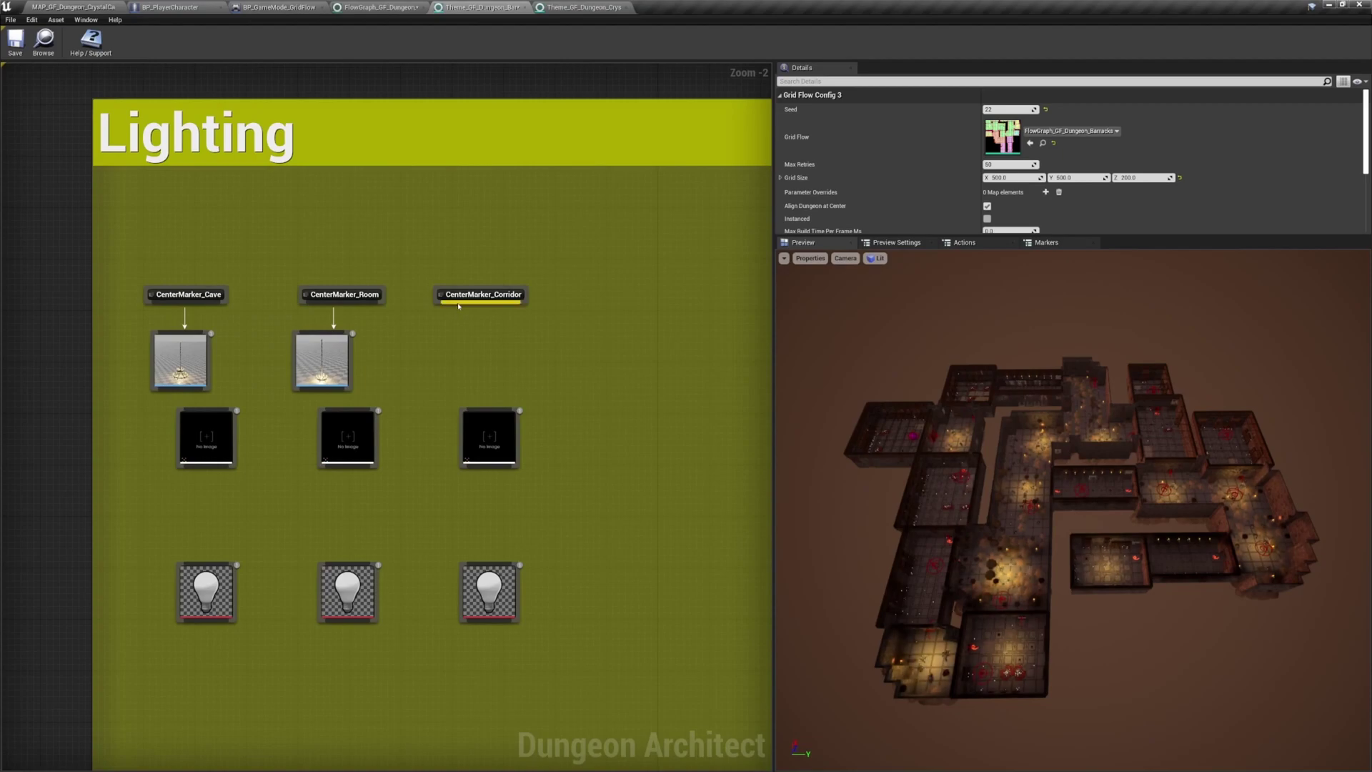
pyautogui.moveTo(489, 306); pyautogui.dragTo(490, 568)
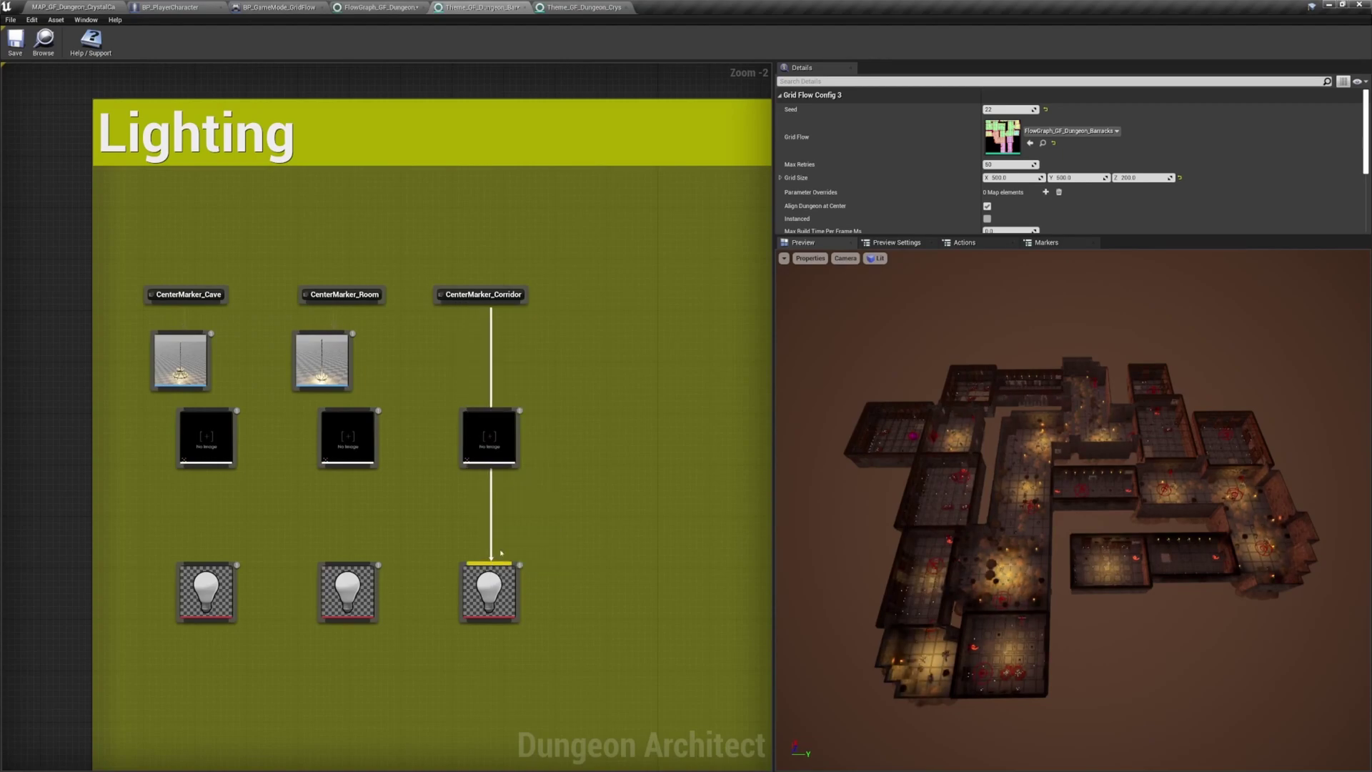
pyautogui.moveTo(333, 303); pyautogui.dragTo(358, 535)
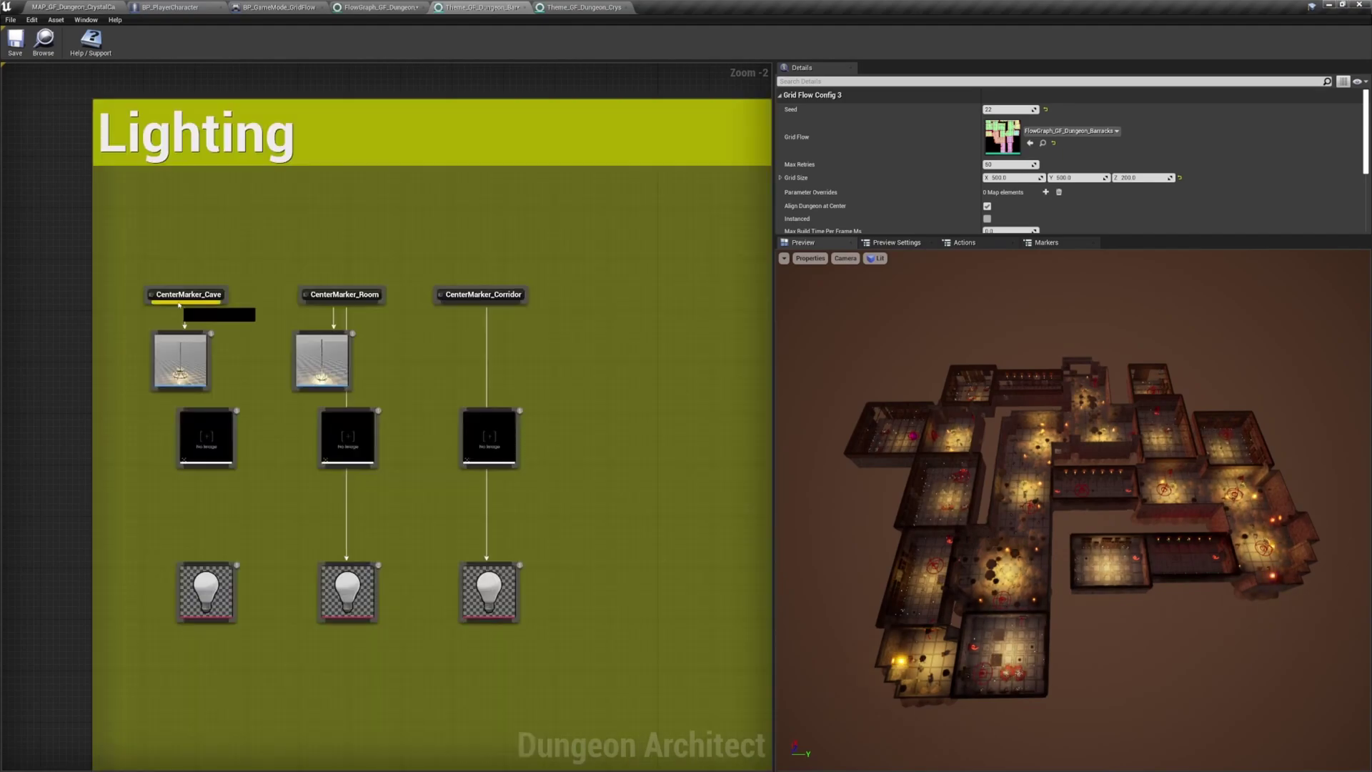
pyautogui.moveTo(211, 306); pyautogui.dragTo(212, 567)
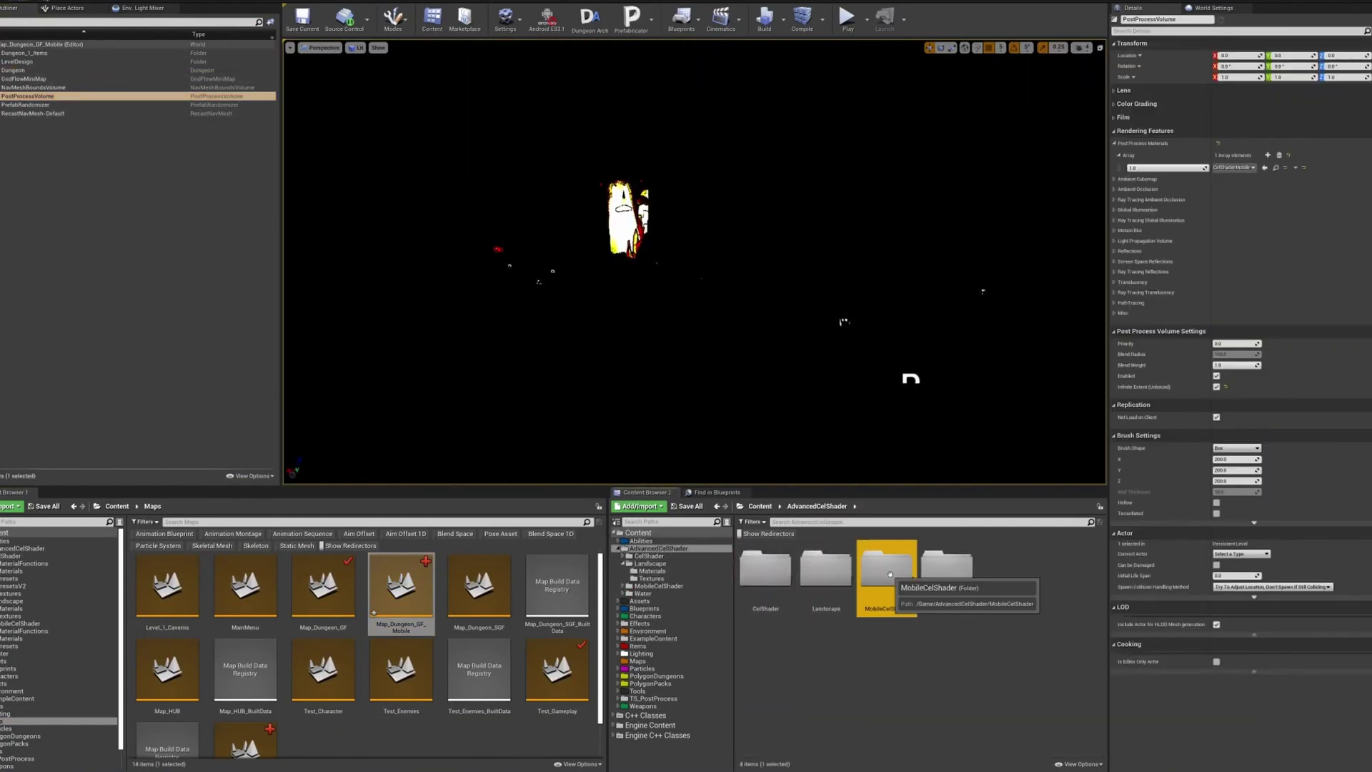
# Step: Apply the CelShaderMobilePixelArt preset from the MobileCelShader folder as the PostProcessVolume's post process material
pyautogui.doubleClick(889, 574)
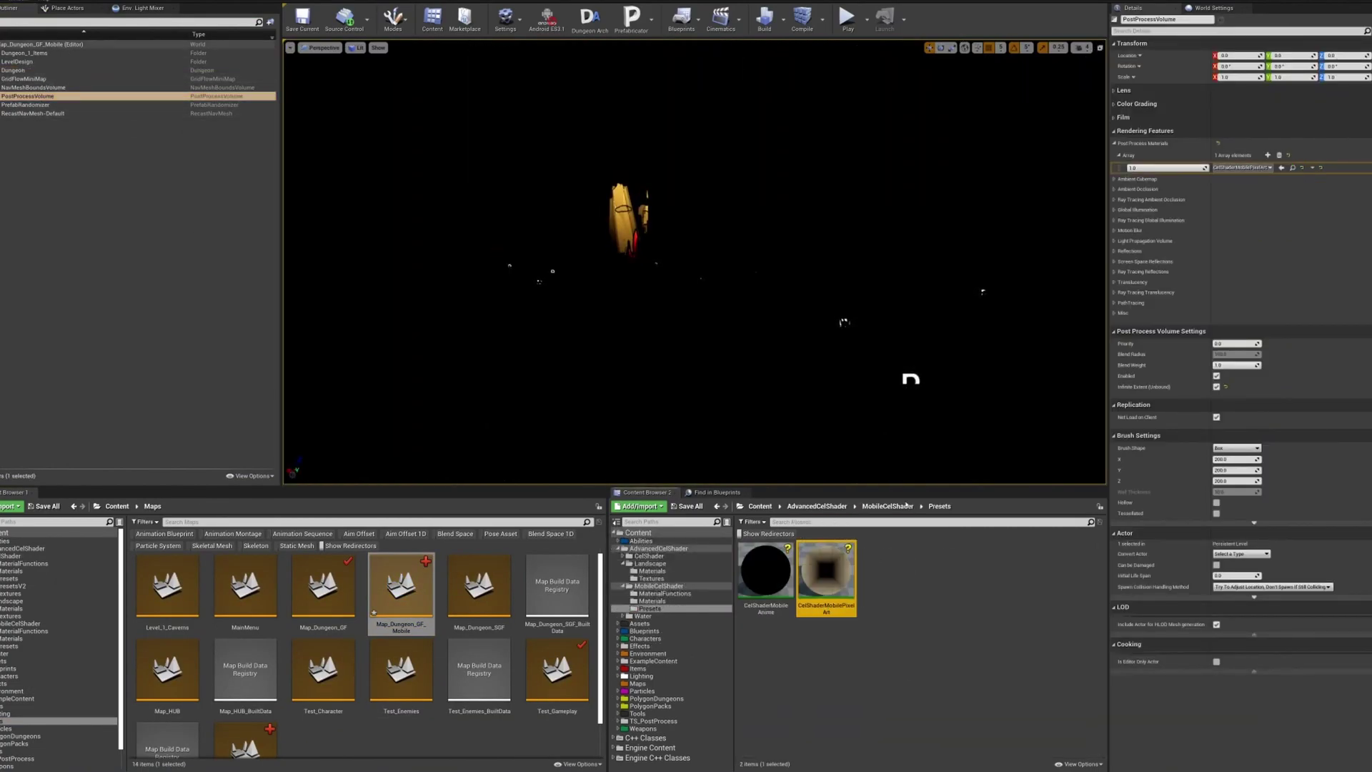
pyautogui.scroll(-1, 107, 118)
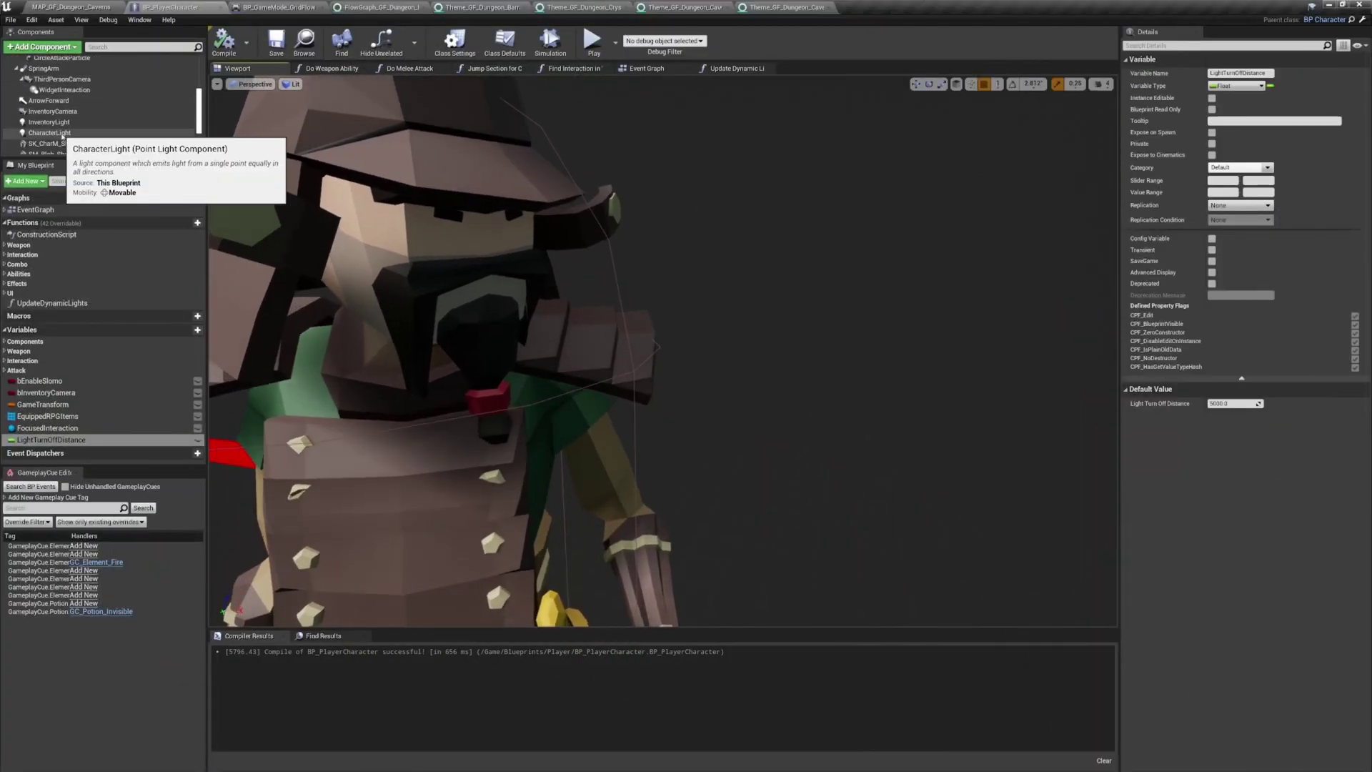
# Step: Inspect the CharacterLight component's light settings in the player character blueprint and return to the MAP_GF_Dungeon_Caverns level
pyautogui.click(58, 133)
pyautogui.scroll(-10, 662, 350)
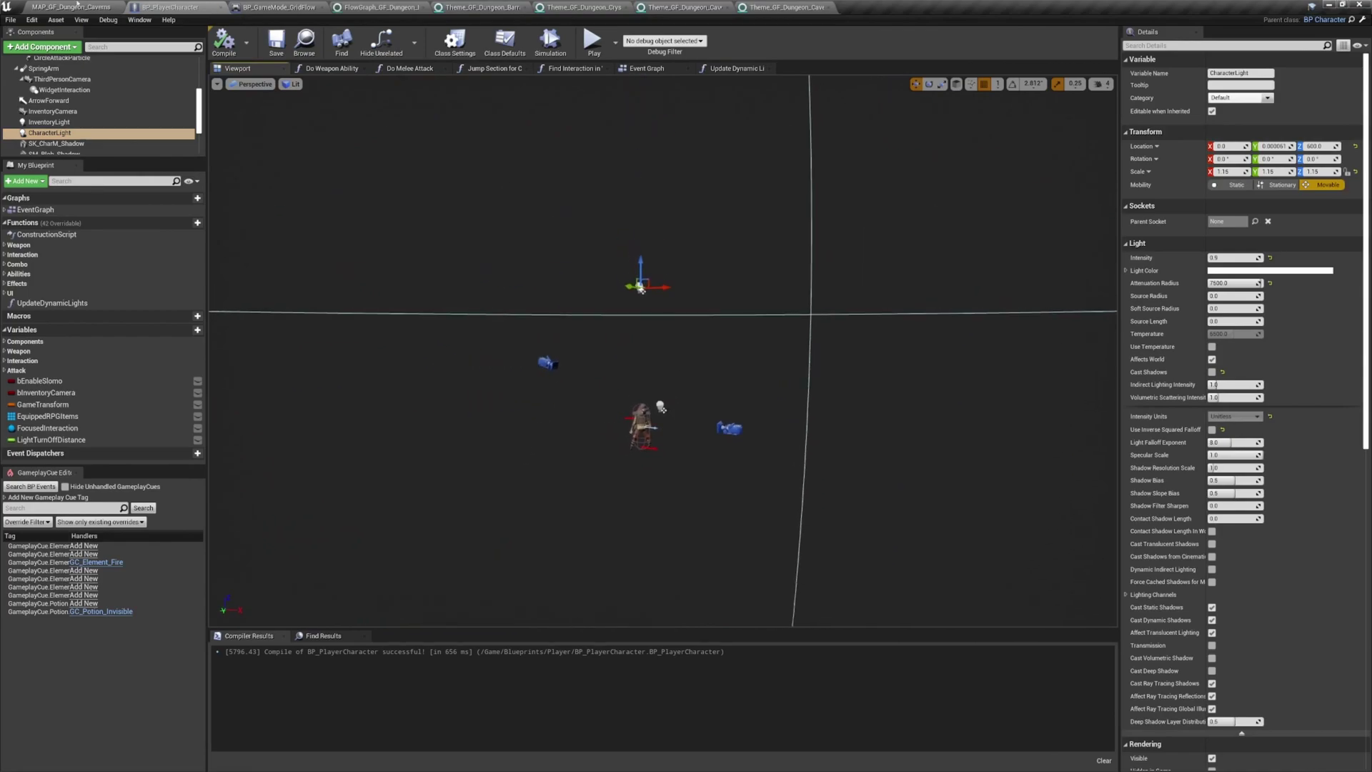
pyautogui.click(77, 7)
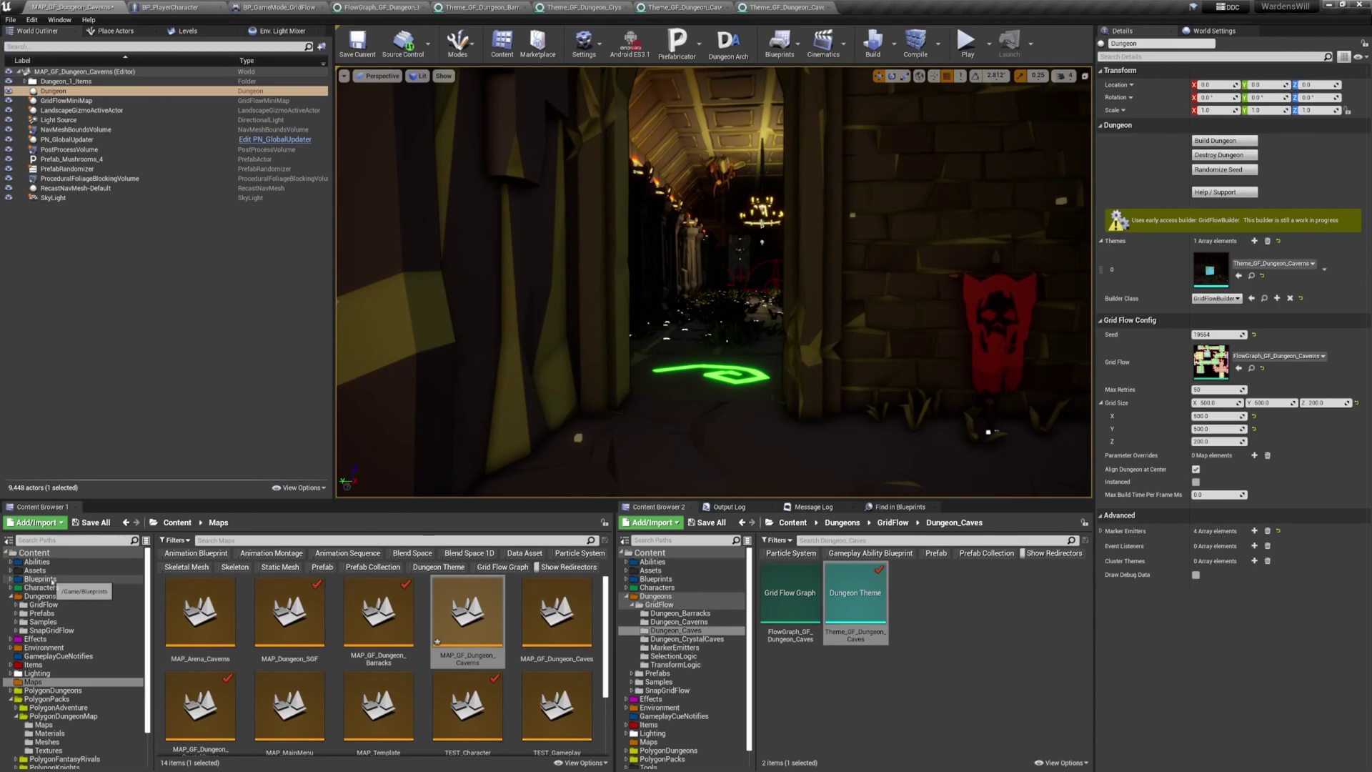
# Step: Place the BP_PlayerCharacter blueprint from Blueprints/Player in the dungeon level, enlarge the viewport area and frame the character
pyautogui.click(52, 580)
pyautogui.scroll(-2, 199, 660)
pyautogui.doubleClick(200, 664)
pyautogui.moveTo(266, 622); pyautogui.dragTo(679, 328)
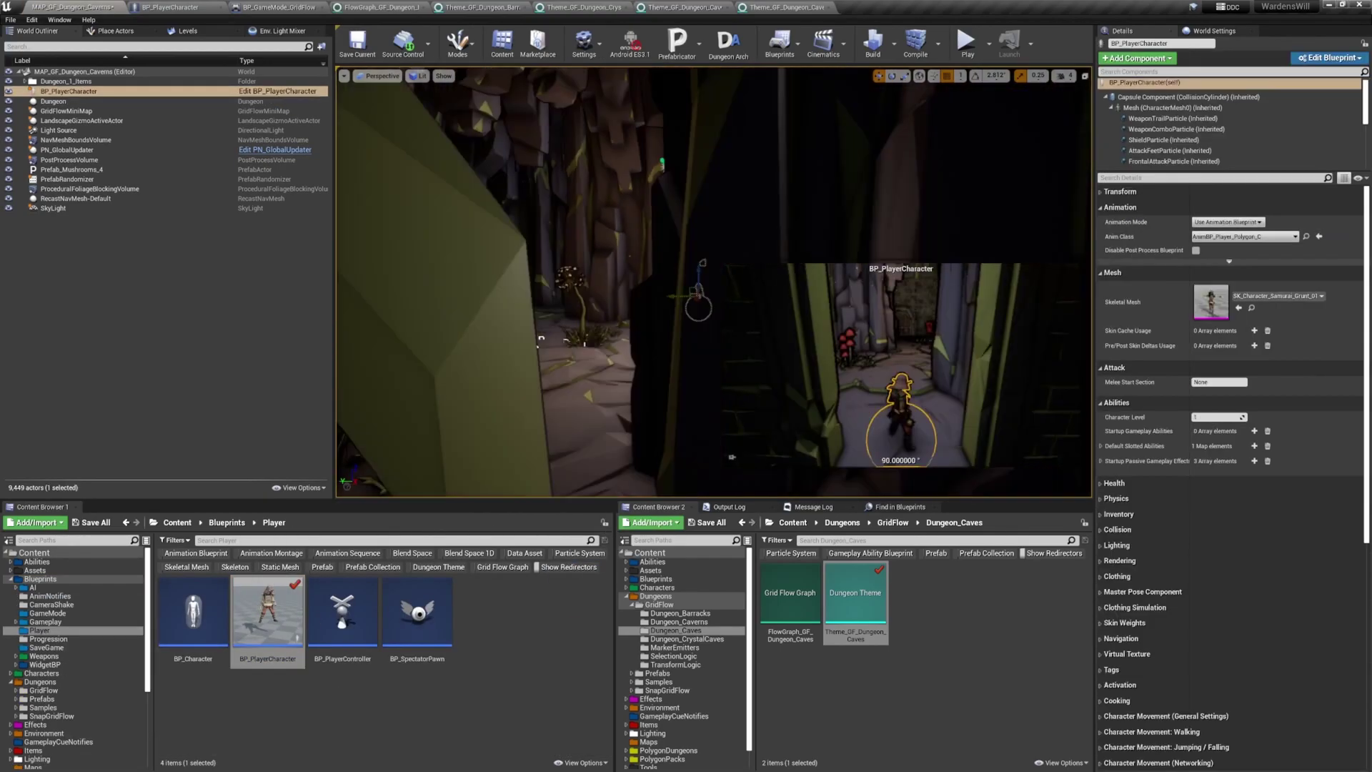
pyautogui.moveTo(1094, 493); pyautogui.dragTo(1179, 493)
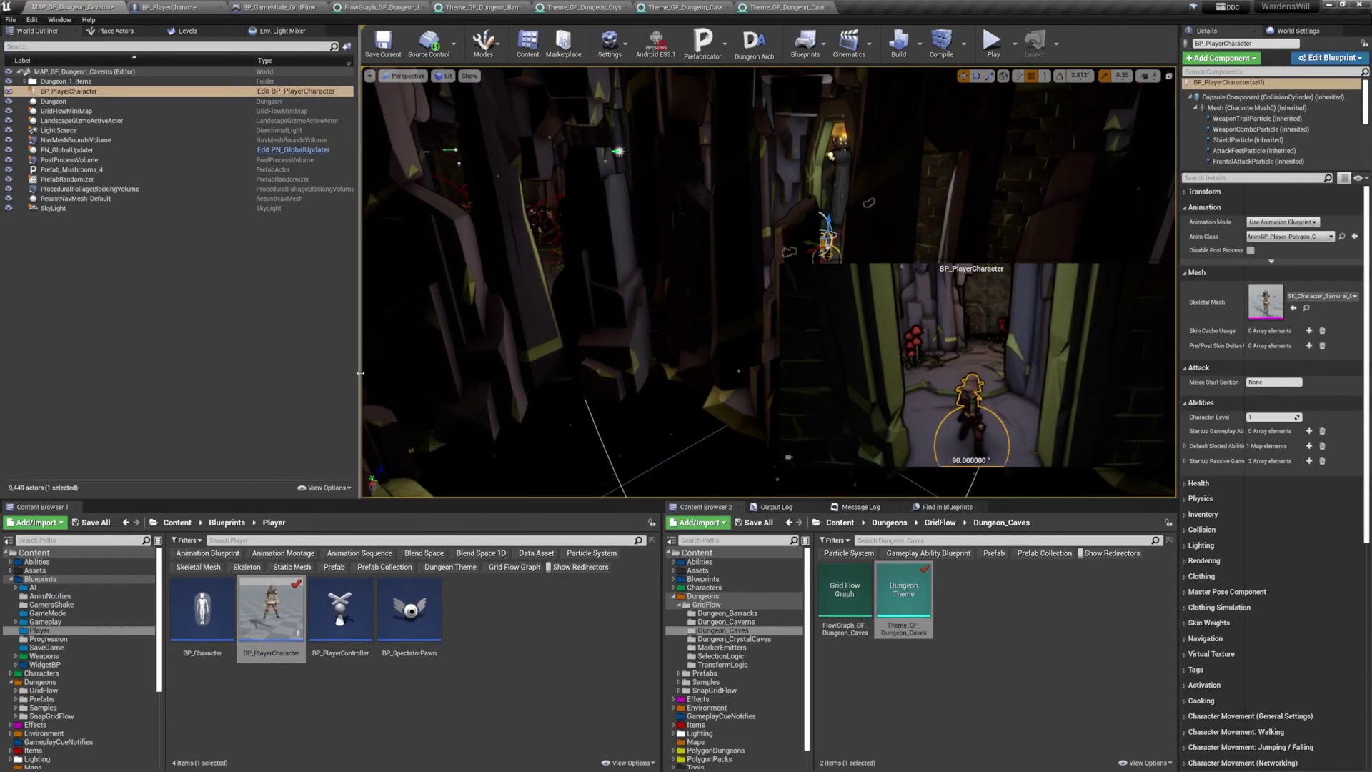
pyautogui.moveTo(360, 429); pyautogui.dragTo(257, 429)
pyautogui.press('f')
pyautogui.moveTo(731, 232); pyautogui.dragTo(413, 250)
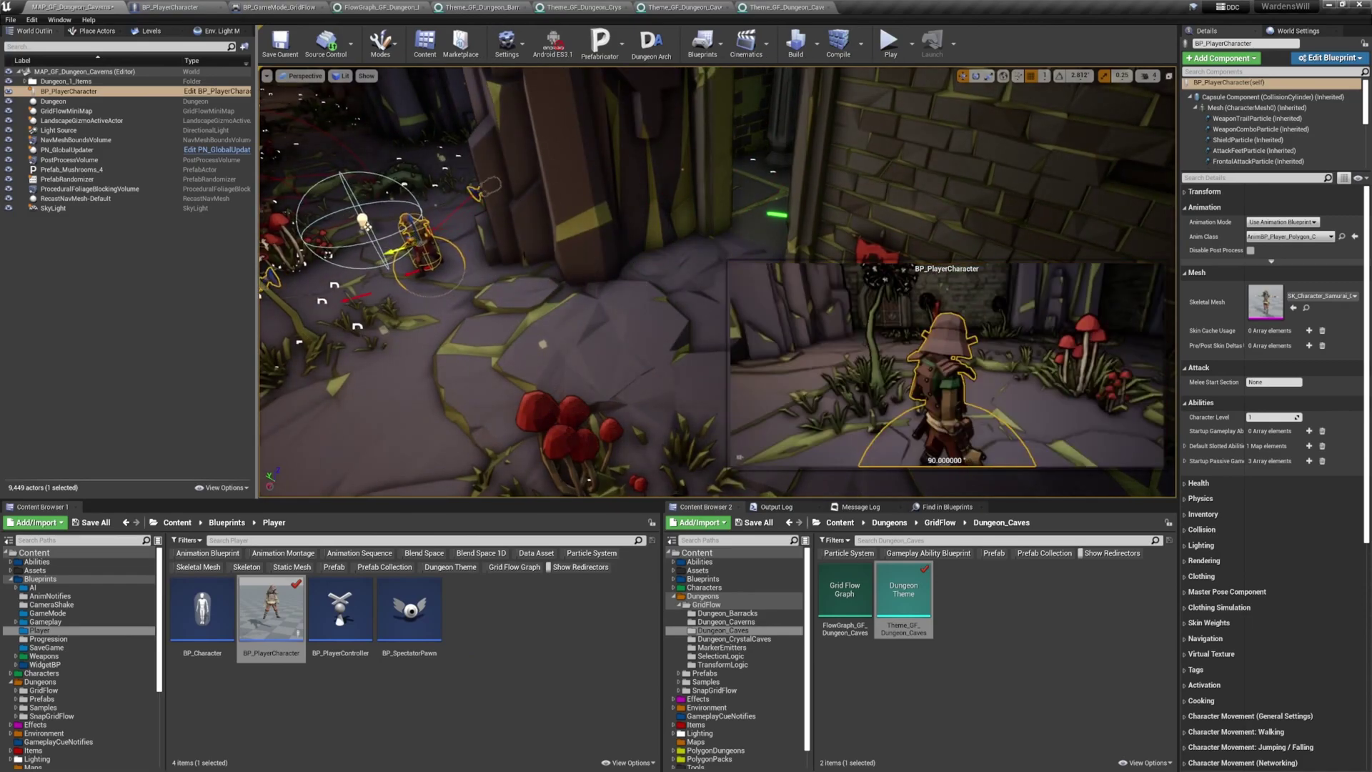
# Step: Toggle Affects World off and on for the placed player character's CharacterLight component to compare the dungeon's illumination
pyautogui.scroll(-6, 1258, 113)
pyautogui.click(1250, 111)
pyautogui.click(1251, 381)
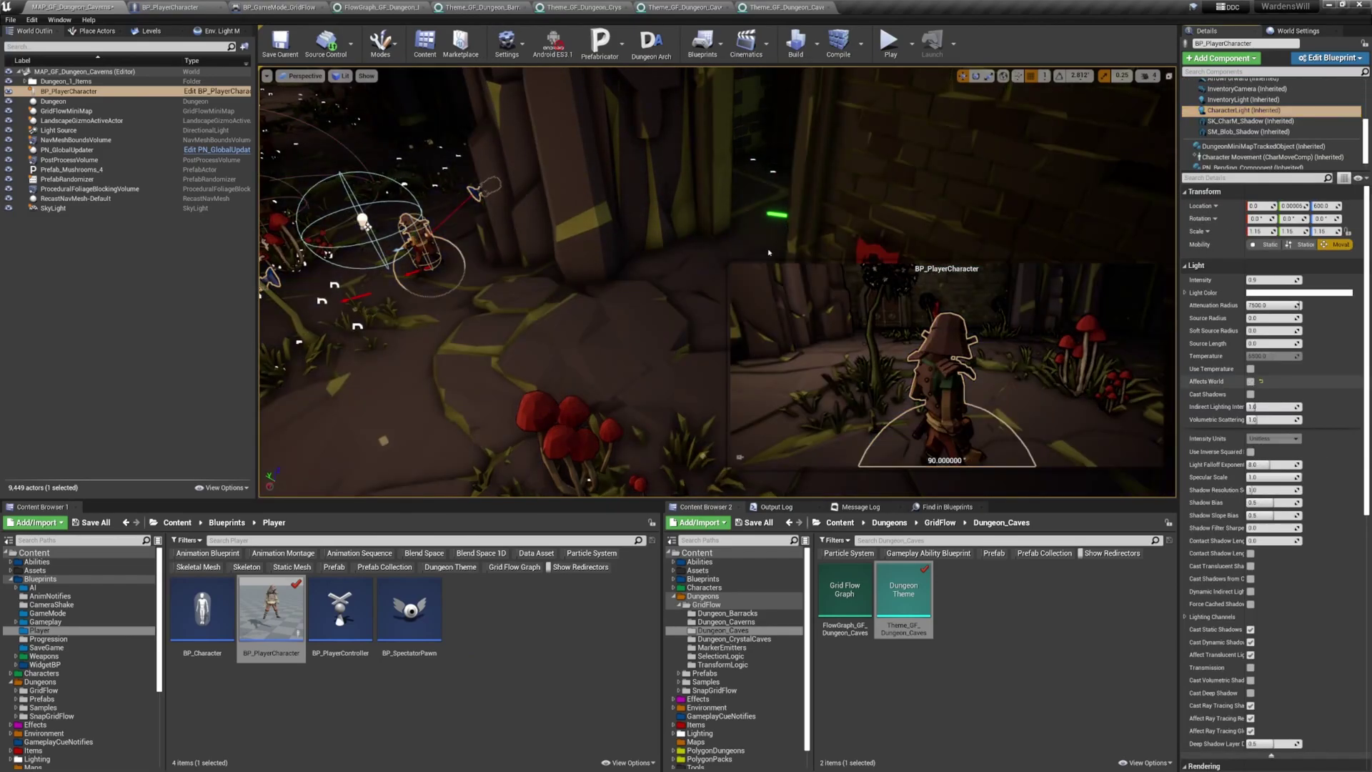
pyautogui.moveTo(1100, 343); pyautogui.dragTo(1021, 308, button='right')
pyautogui.click(1250, 381)
pyautogui.click(1250, 382)
pyautogui.click(1250, 381)
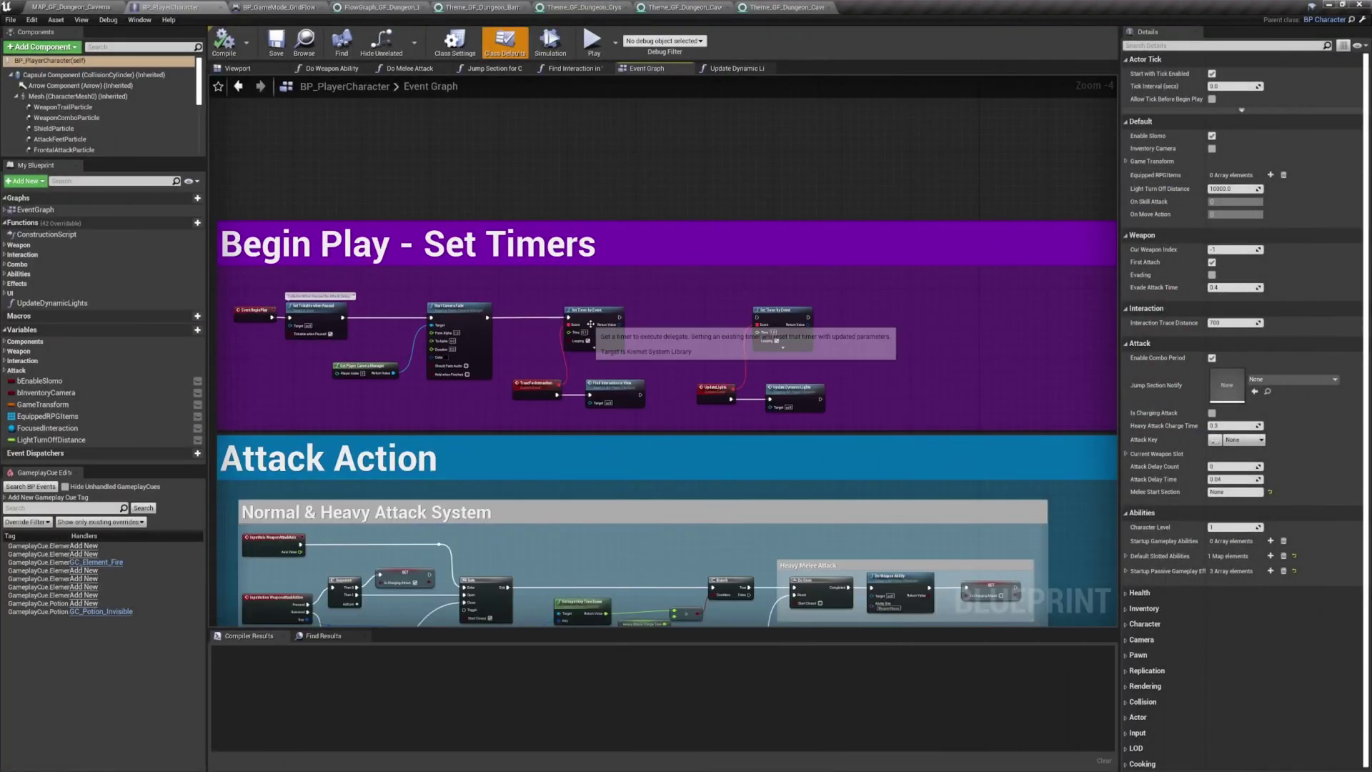
# Step: Open the Update Dynamic Lights function that the UpdateLights event calls in BP_PlayerCharacter's Begin Play - Set Timers section
pyautogui.scroll(4, 602, 324)
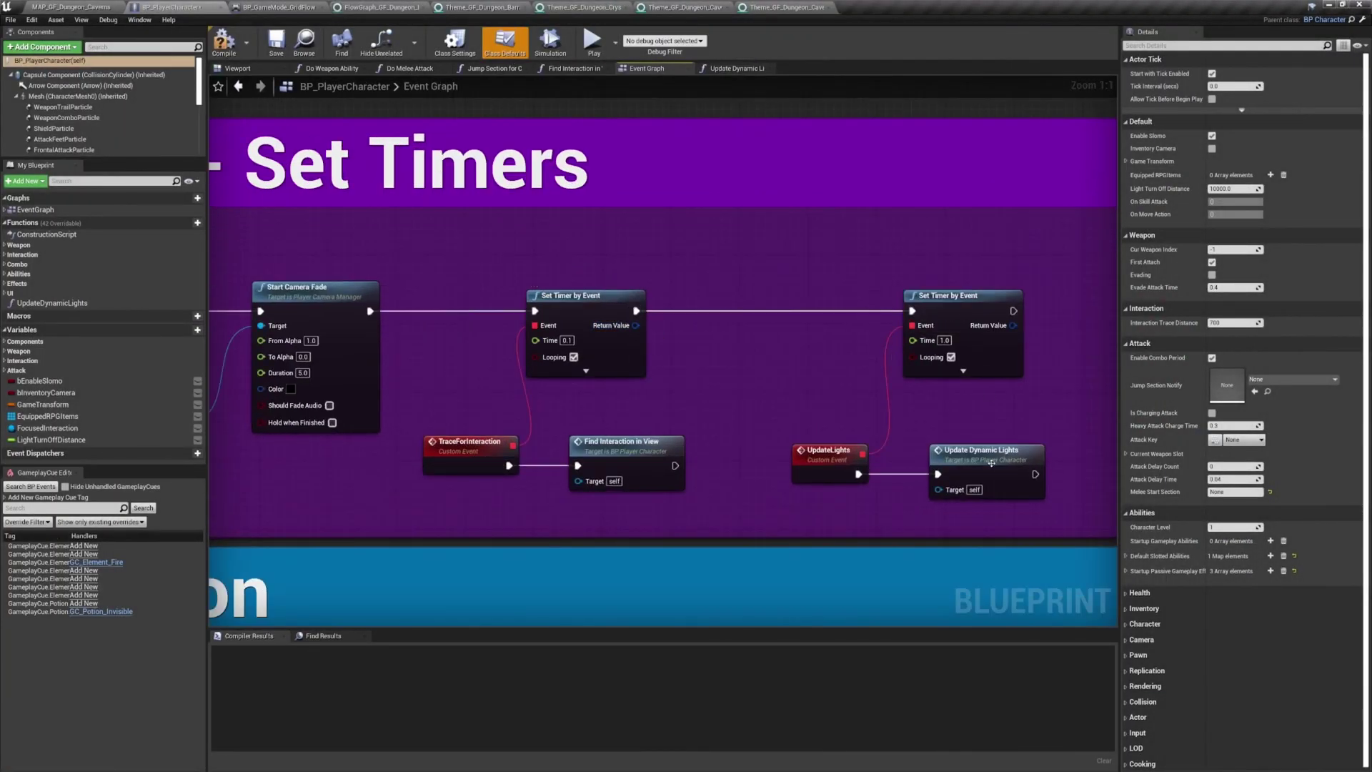
pyautogui.doubleClick(991, 463)
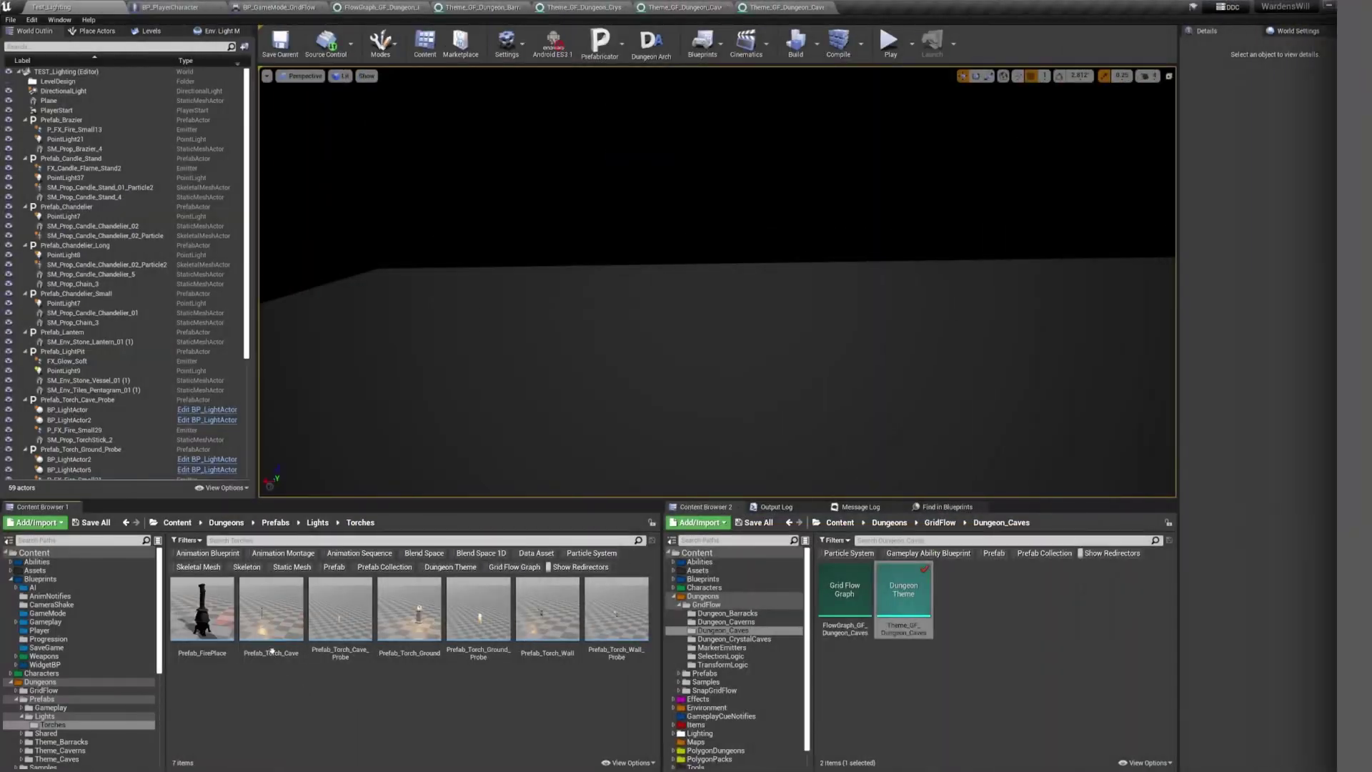
# Step: Place Prefab_Torch_Cave and Prefab_Torch_Cave_Probe side by side on the floor of the TEST_Lighting level
pyautogui.moveTo(271, 651); pyautogui.dragTo(489, 445)
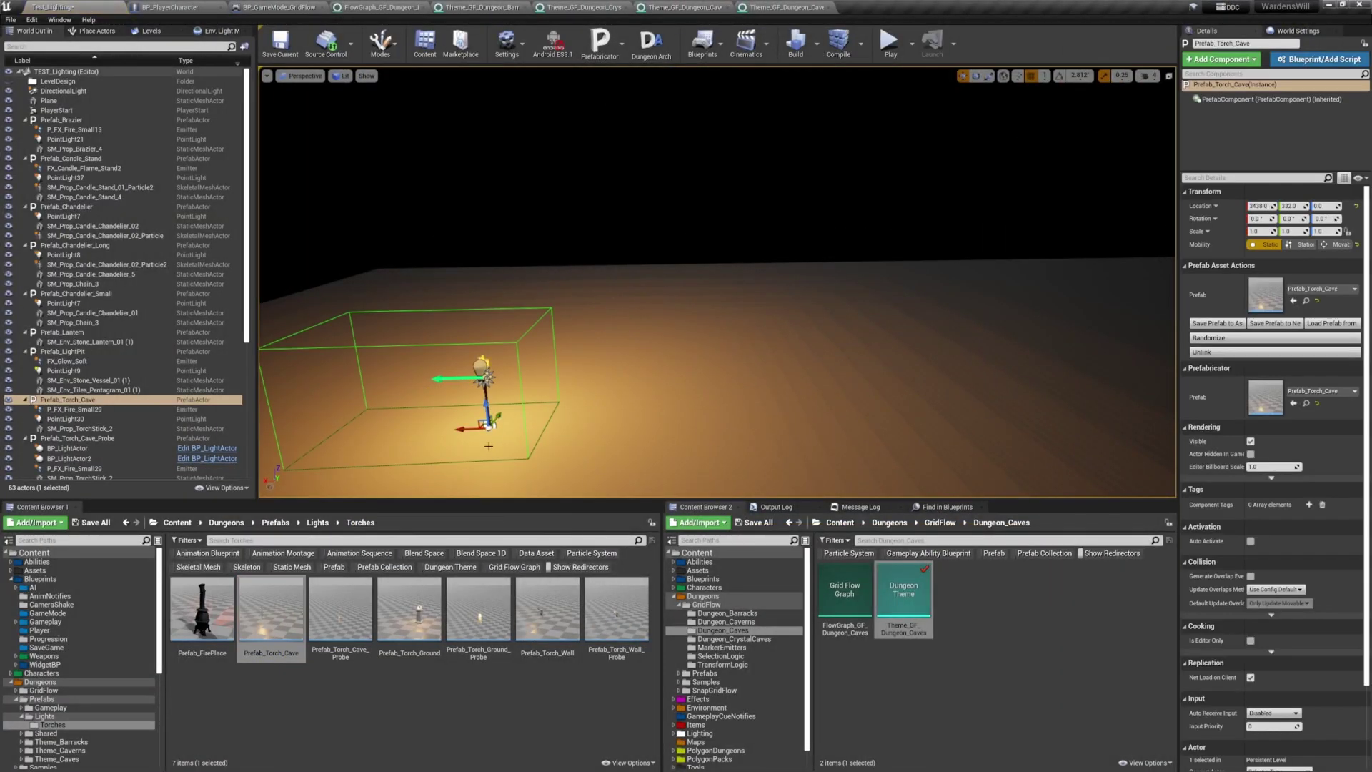
pyautogui.moveTo(340, 611); pyautogui.dragTo(653, 509)
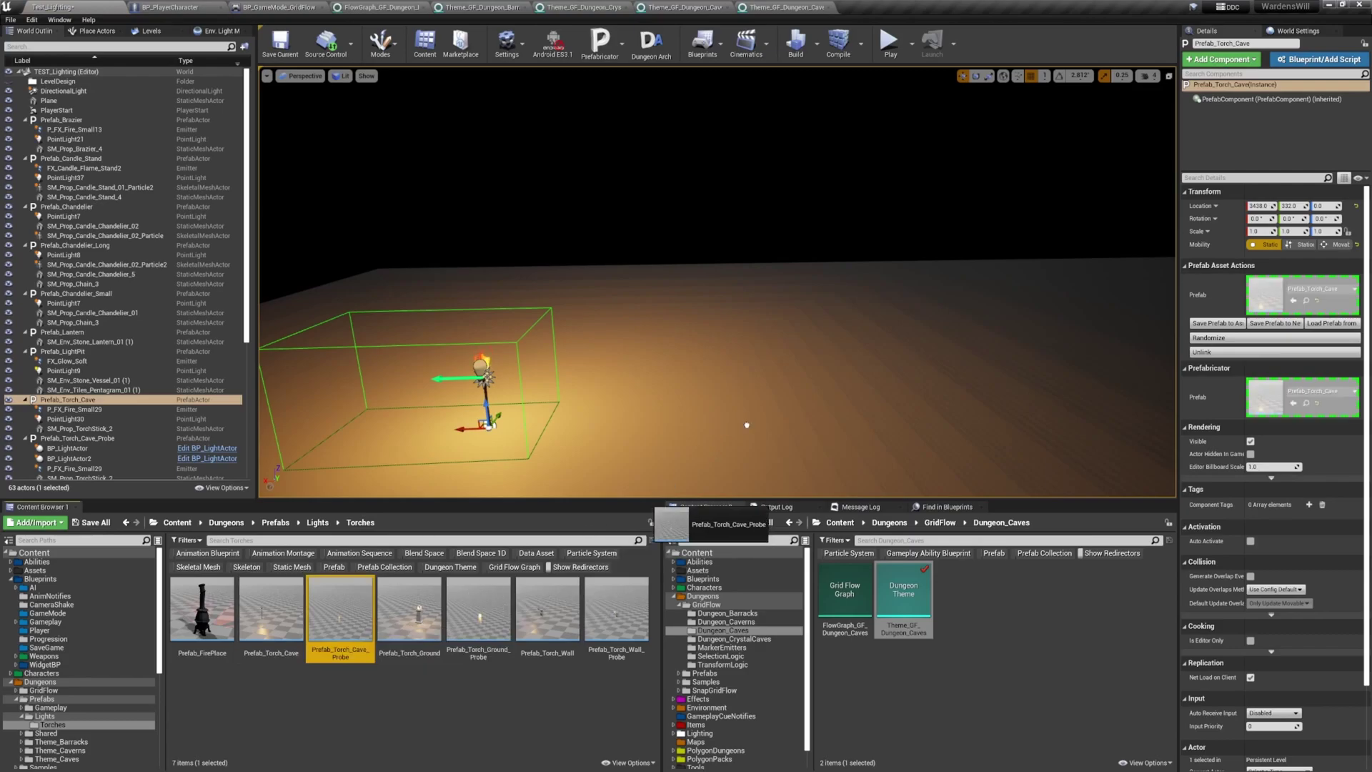
pyautogui.moveTo(747, 424); pyautogui.dragTo(725, 422)
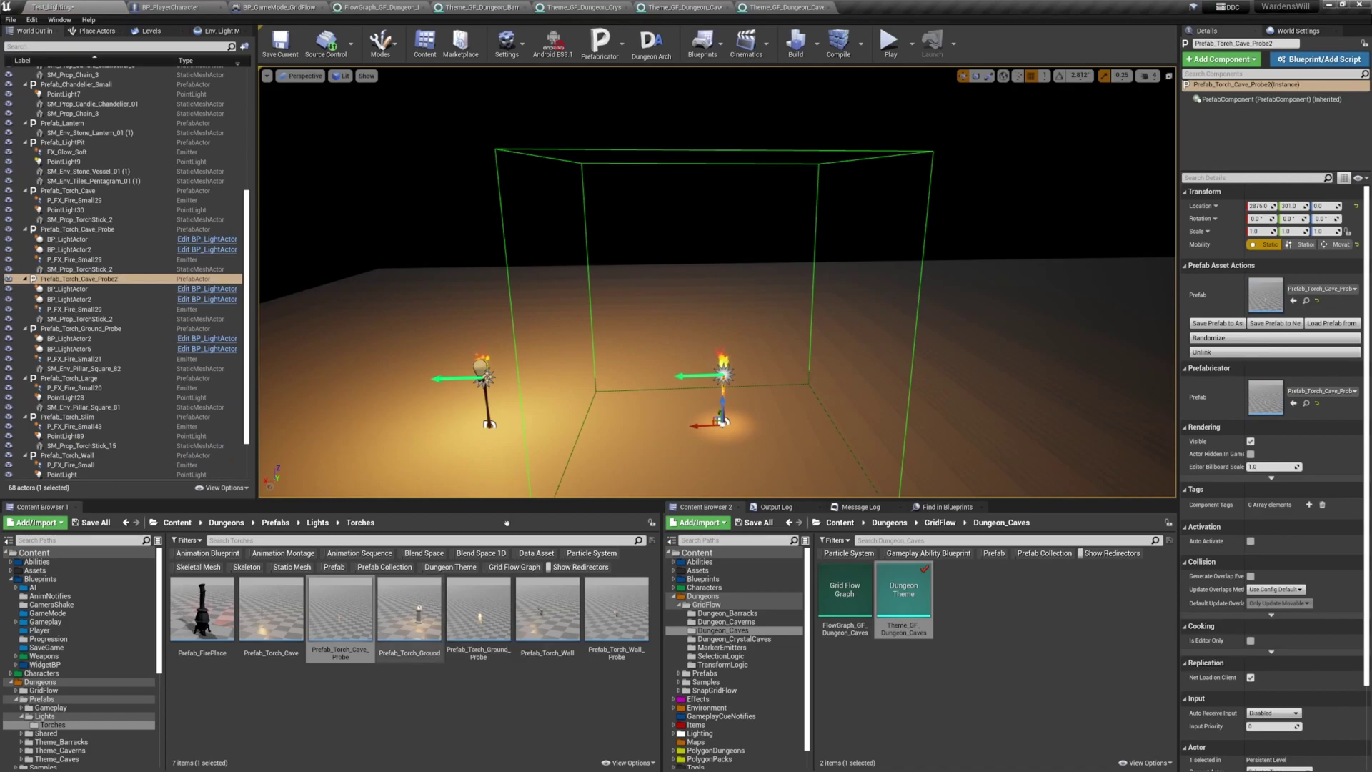
# Step: Place Prefab_Torch_Ground_Probe and Prefab_Torch_Ground on an unlit part of the TEST_Lighting floor for comparison
pyautogui.moveTo(550, 443); pyautogui.dragTo(700, 439, button='right')
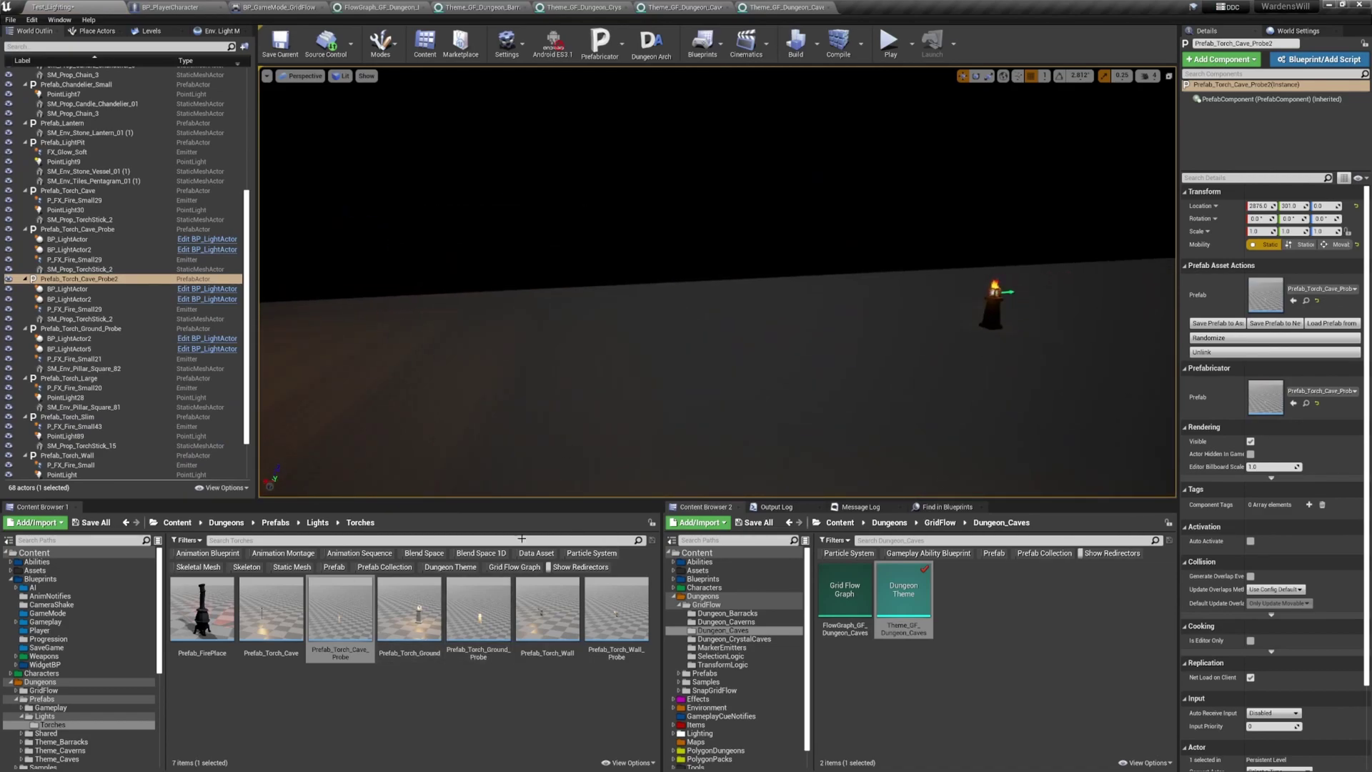
pyautogui.moveTo(479, 608); pyautogui.dragTo(688, 361)
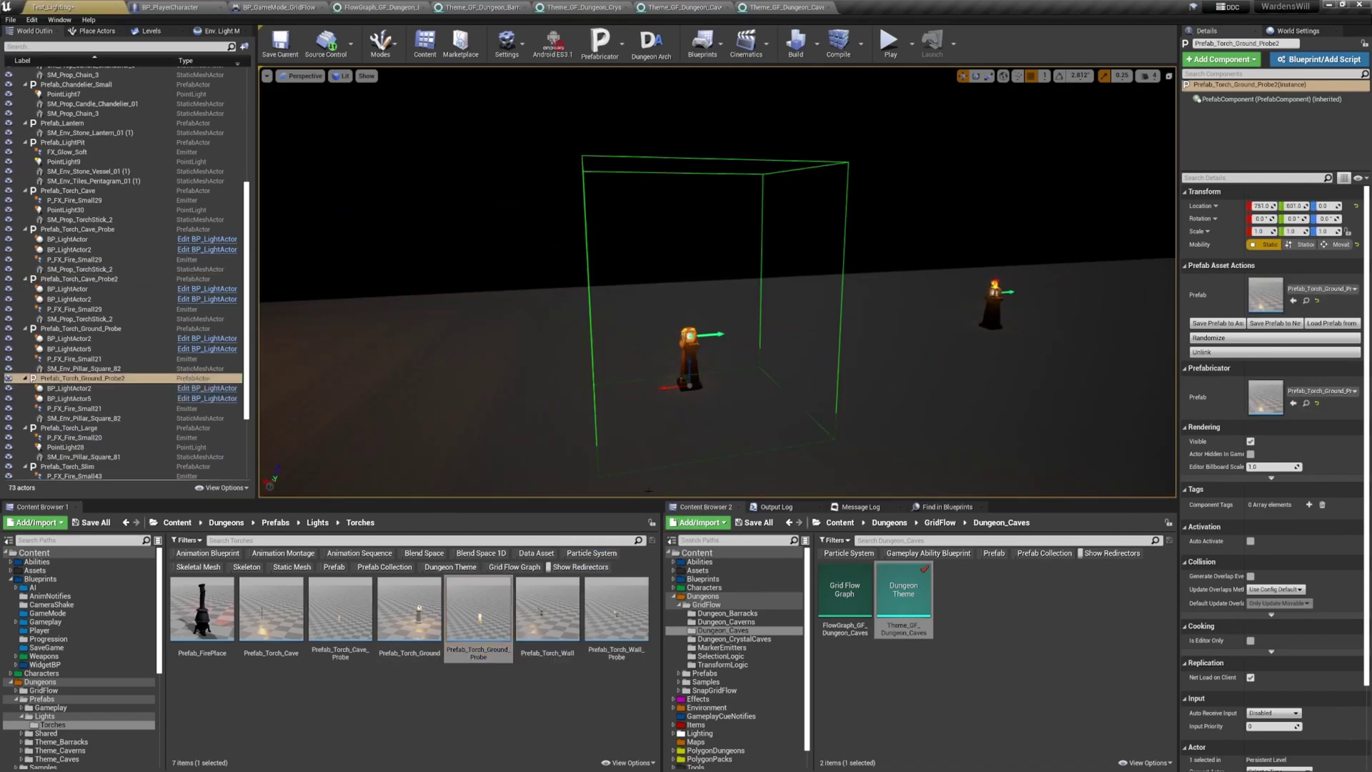
pyautogui.moveTo(410, 608); pyautogui.dragTo(355, 428)
pyautogui.moveTo(452, 434); pyautogui.dragTo(382, 432, button='right')
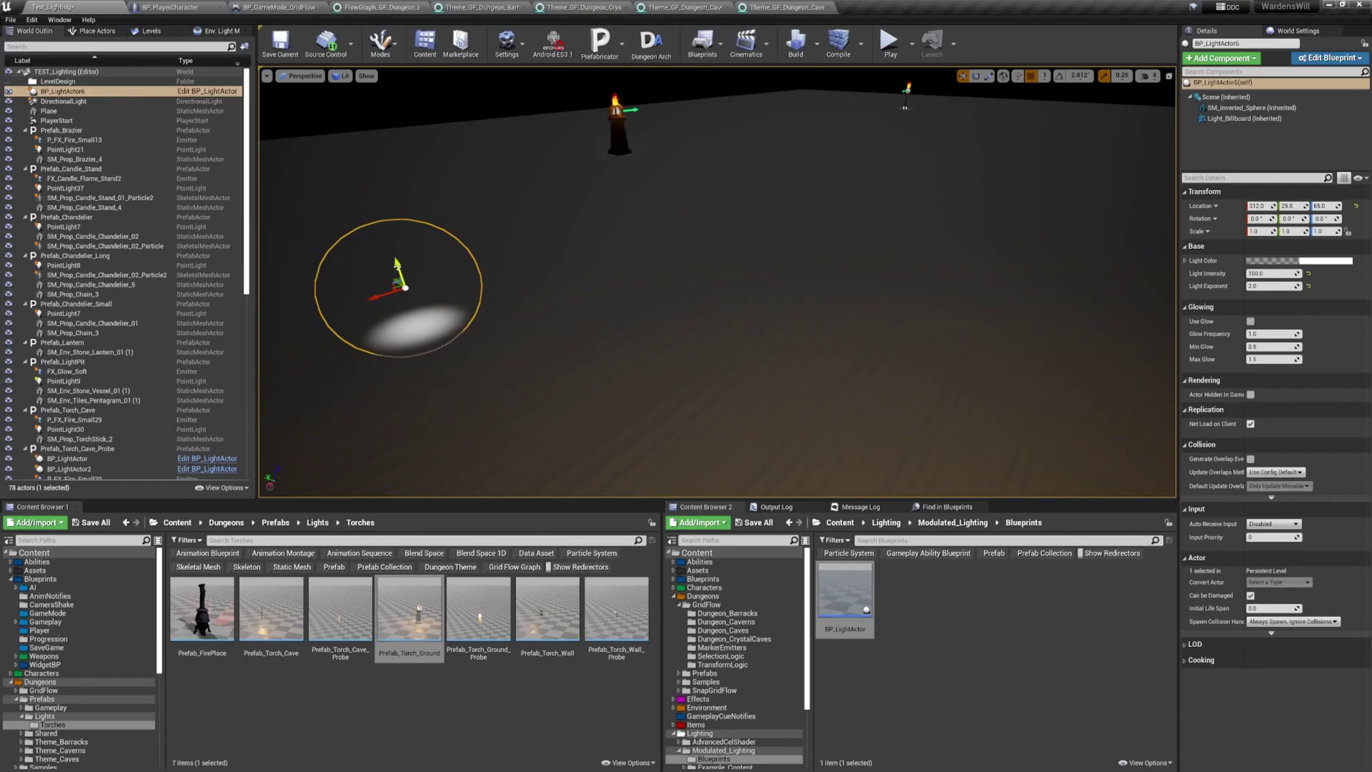
# Step: Raise the placed BP_LightActor vertically to a Z location of about 138 and frame it
pyautogui.moveTo(398, 265); pyautogui.dragTo(391, 223)
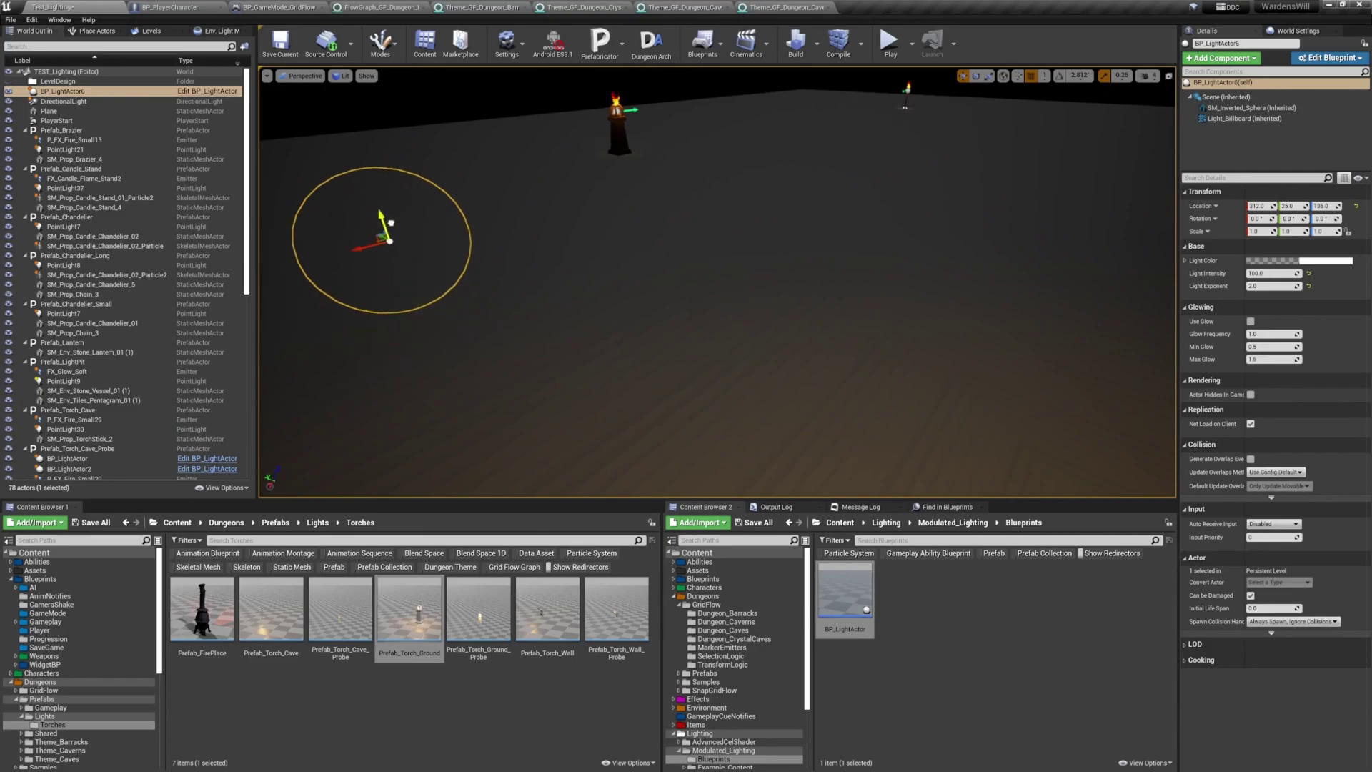
pyautogui.press('f')
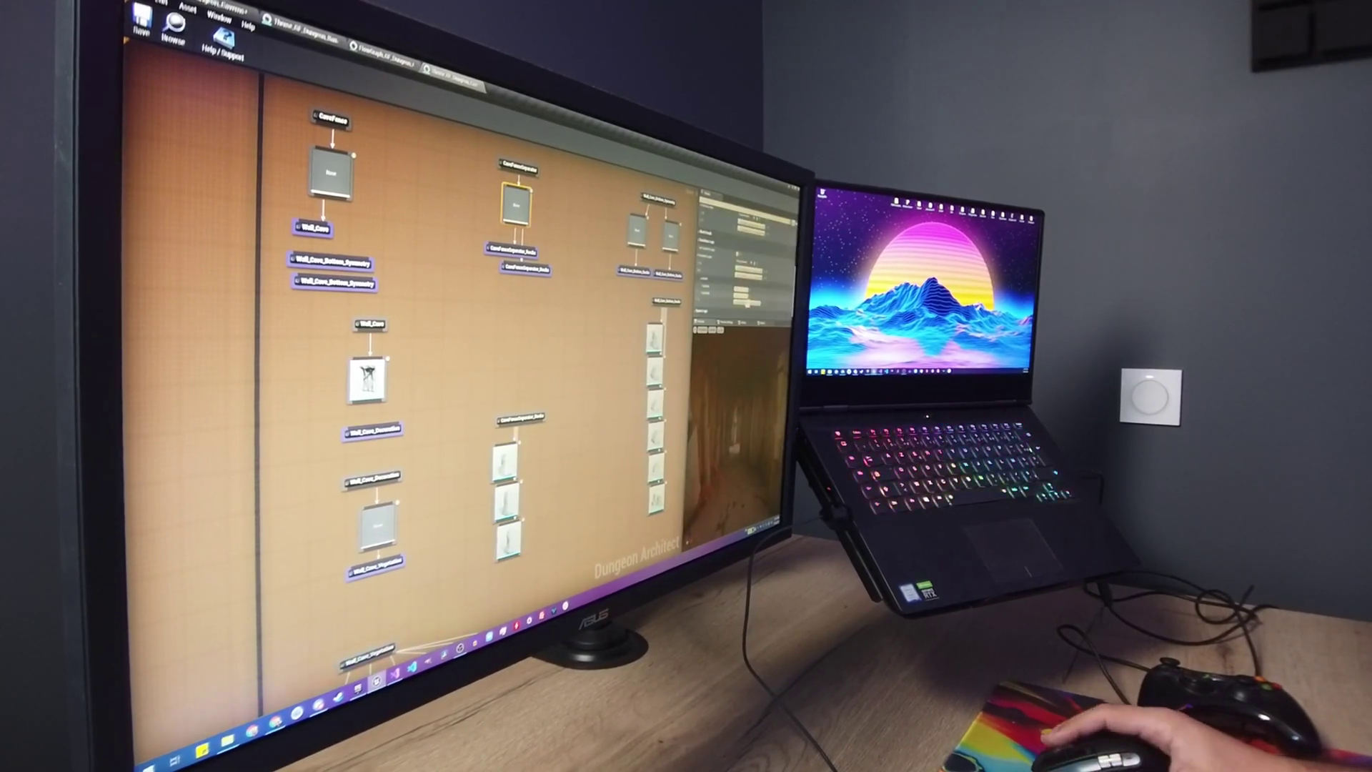
pyautogui.click(515, 205)
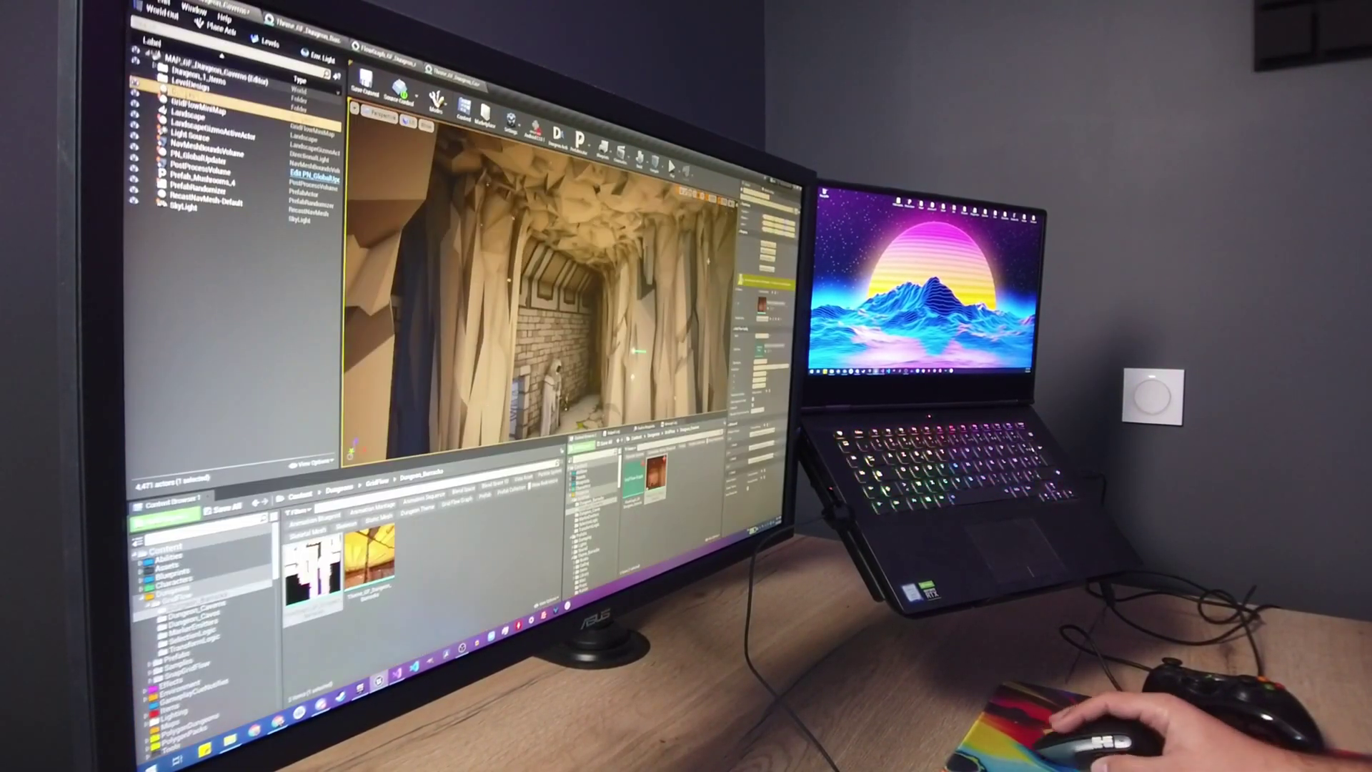